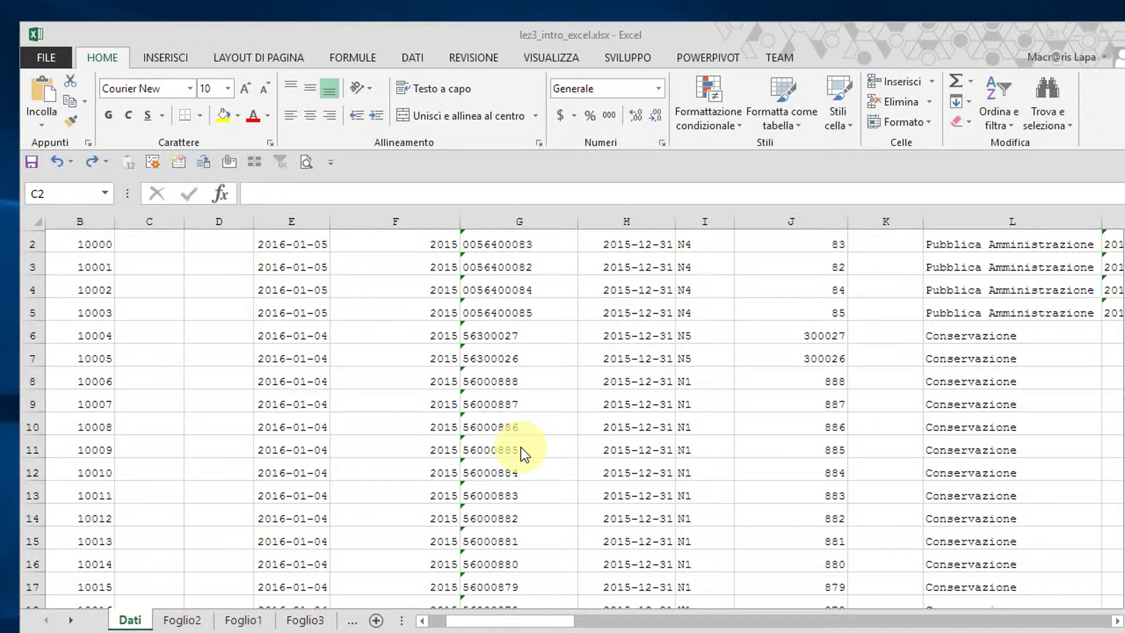
- Select columns C and D on the Dati sheet and hide them with Nascondi
click(152, 226)
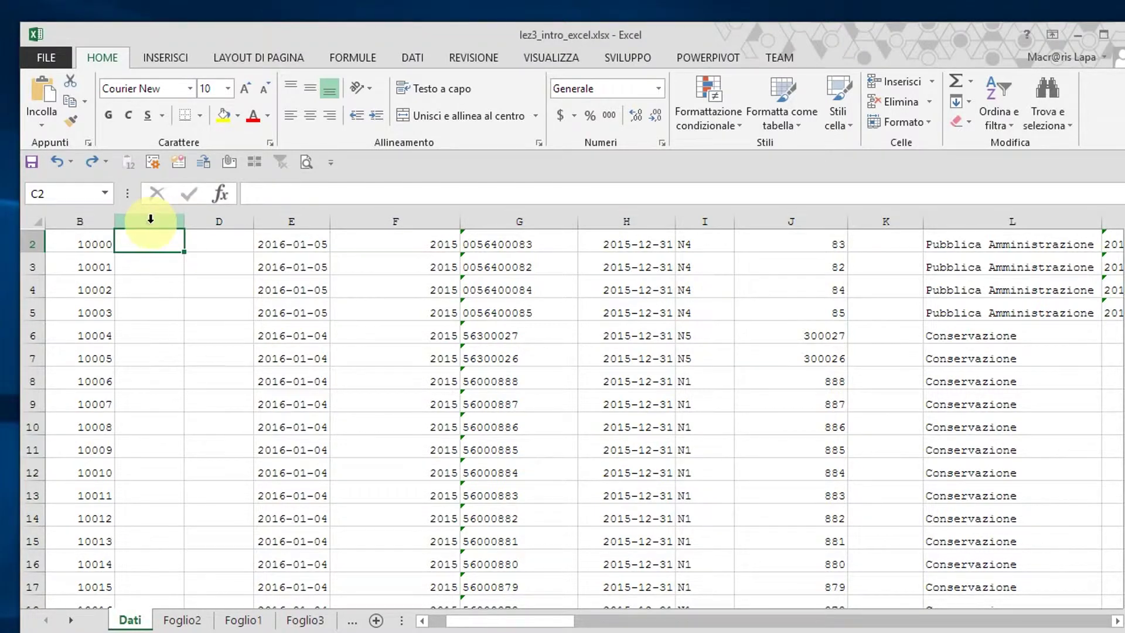
drag(150, 218, 223, 218)
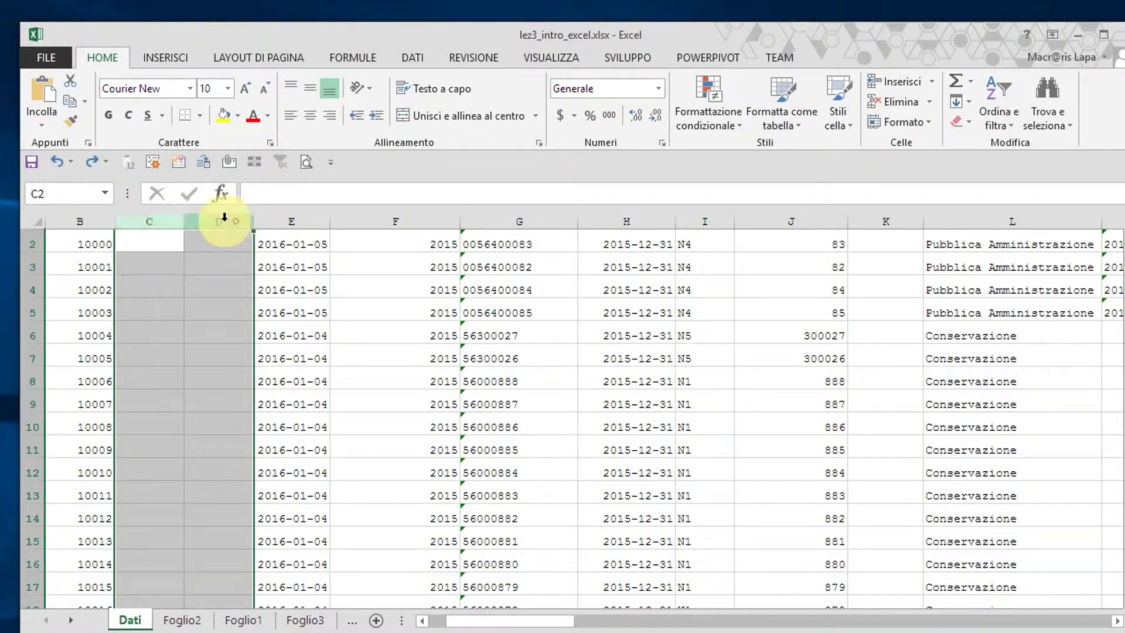
right_click(222, 221)
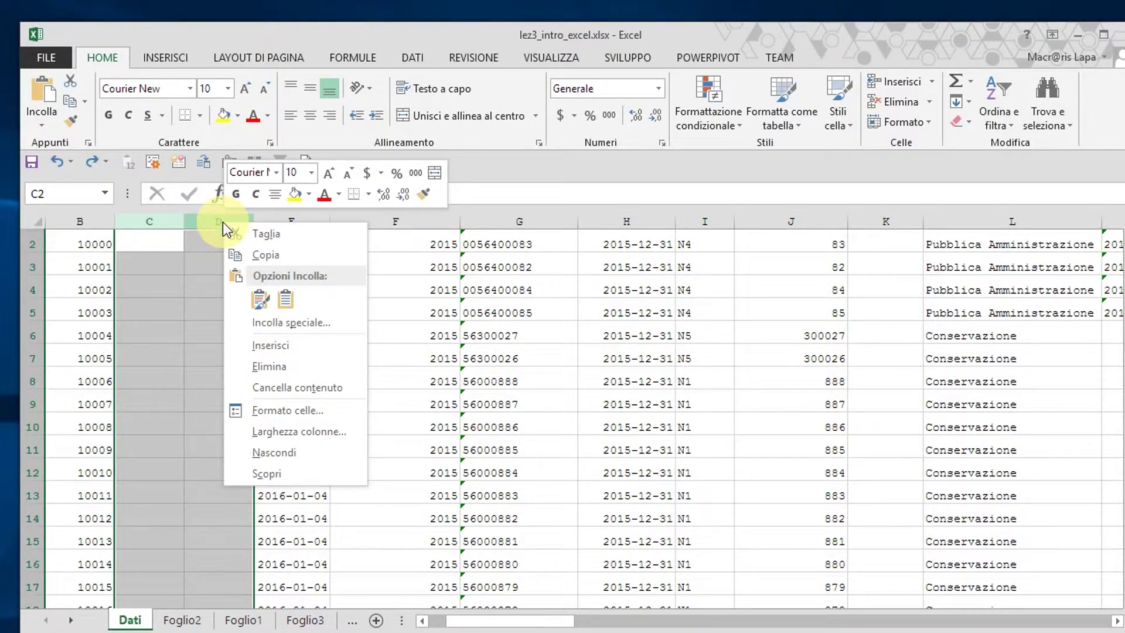
click(286, 452)
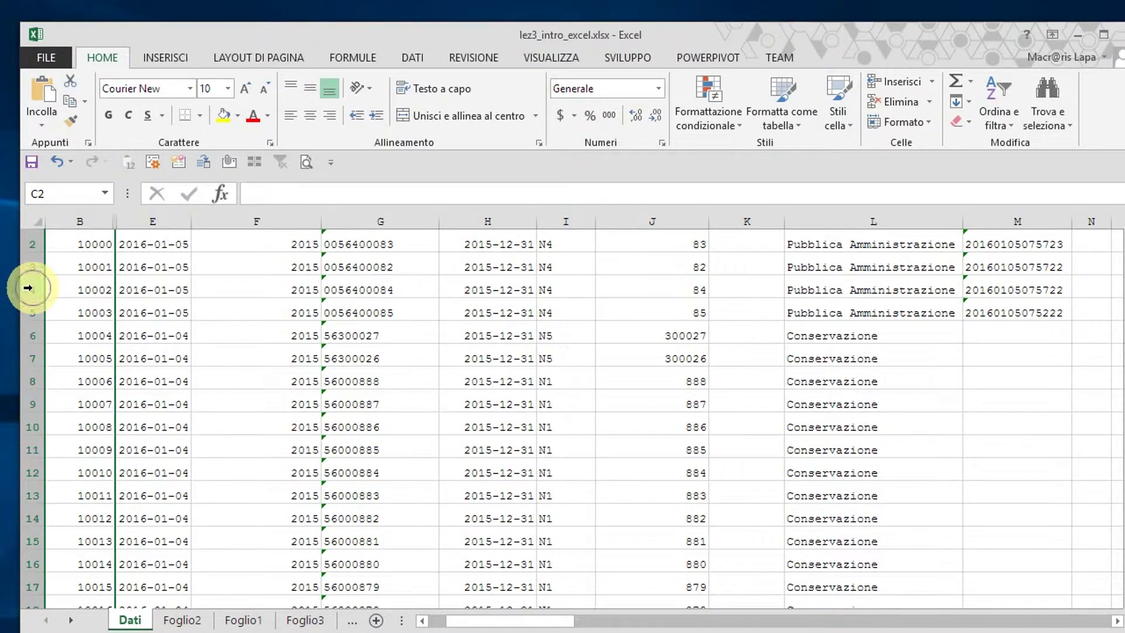
right_click(28, 287)
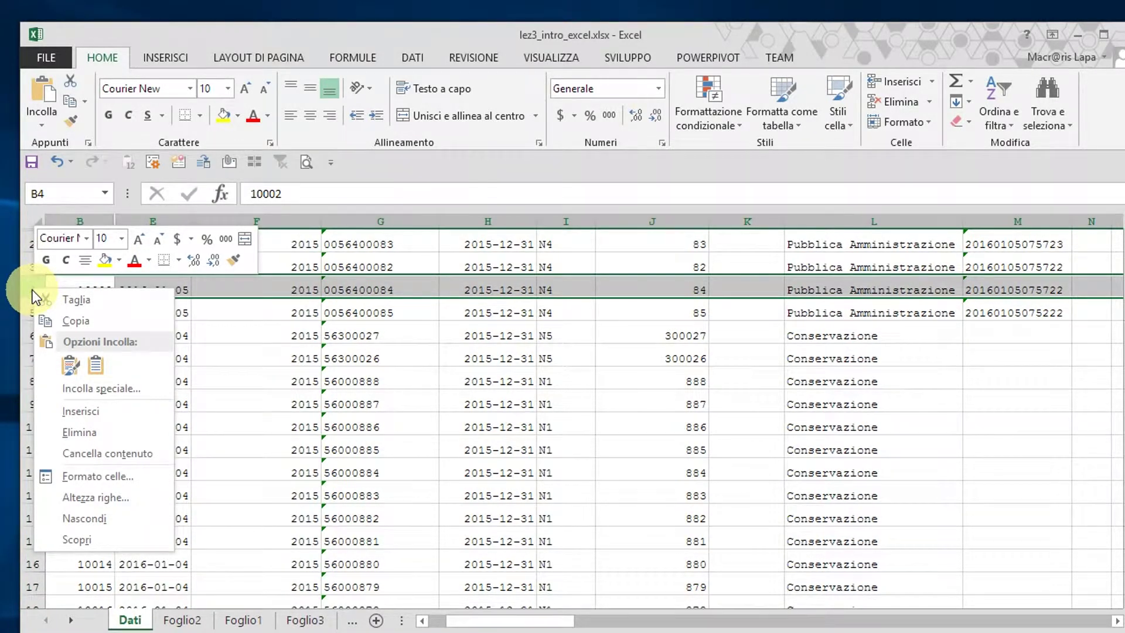
click(105, 518)
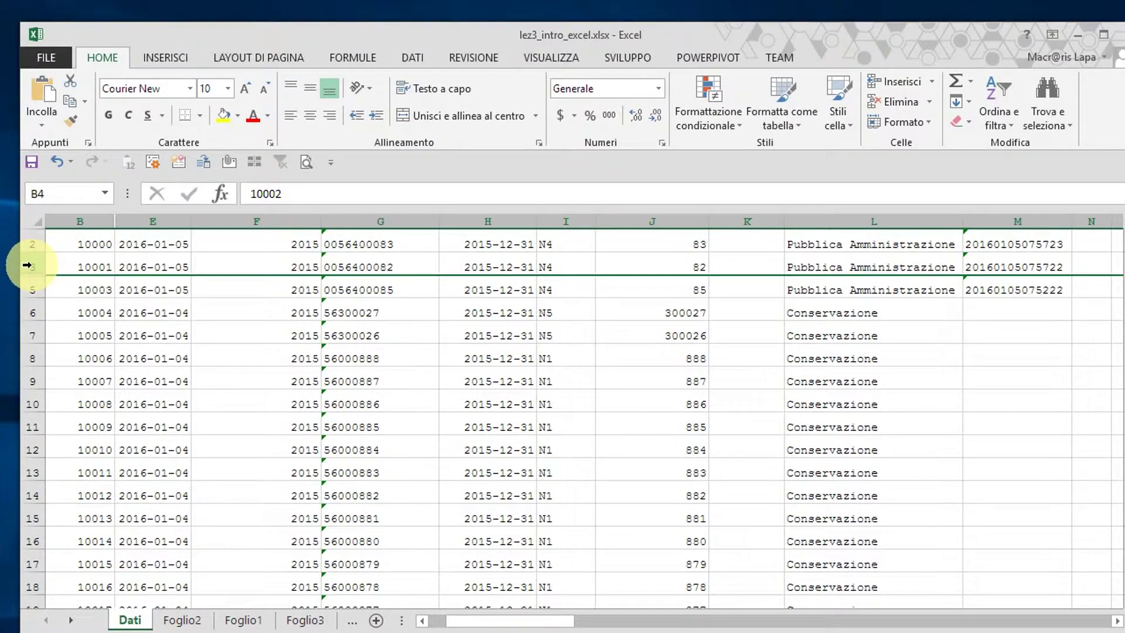
drag(27, 265, 29, 289)
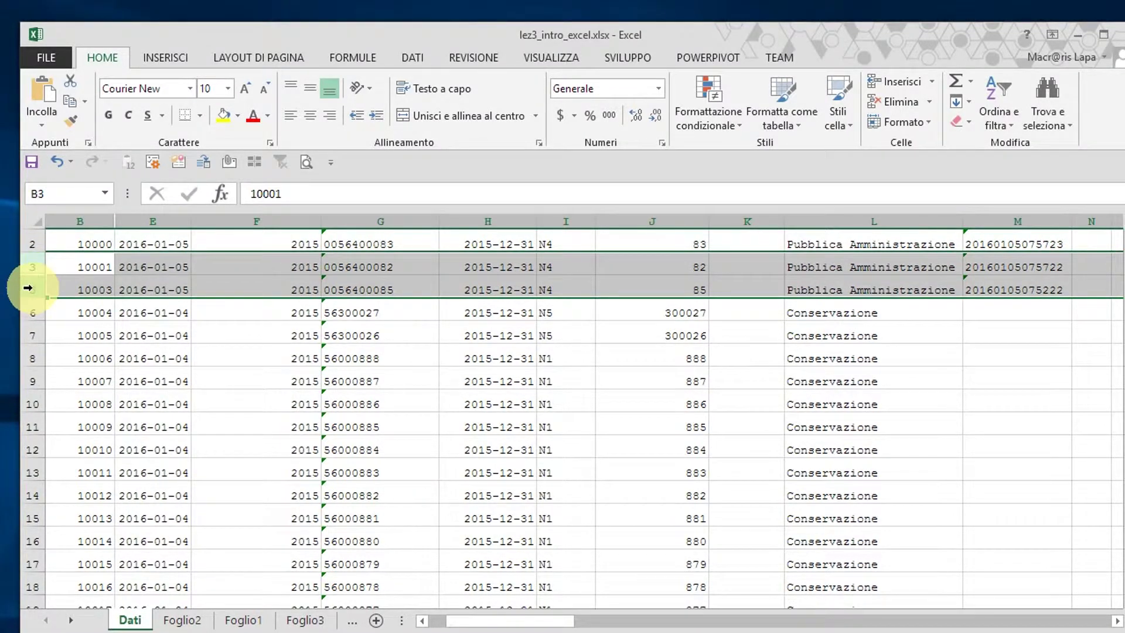
right_click(27, 288)
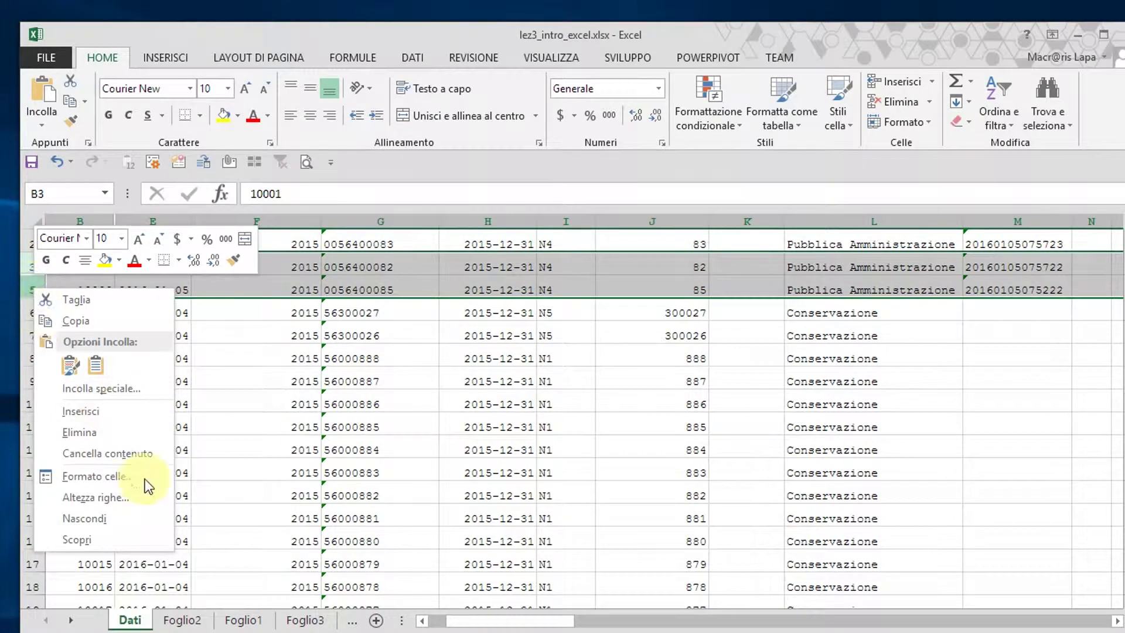
click(82, 540)
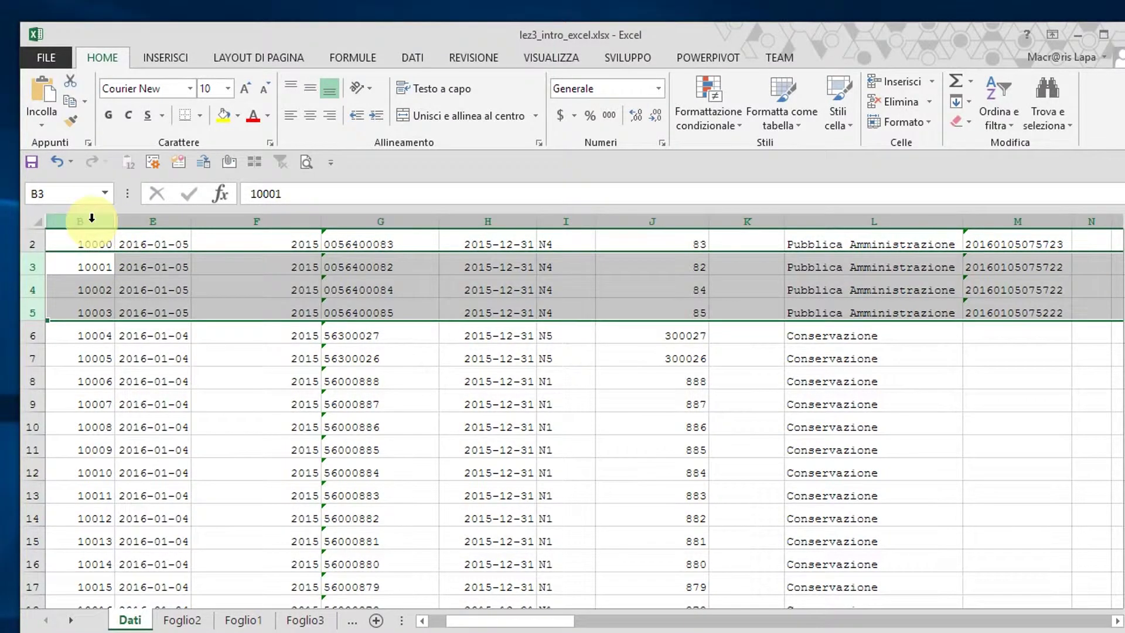
- Unhide columns C and D by selecting B through E and choosing Scopri
drag(91, 218, 159, 220)
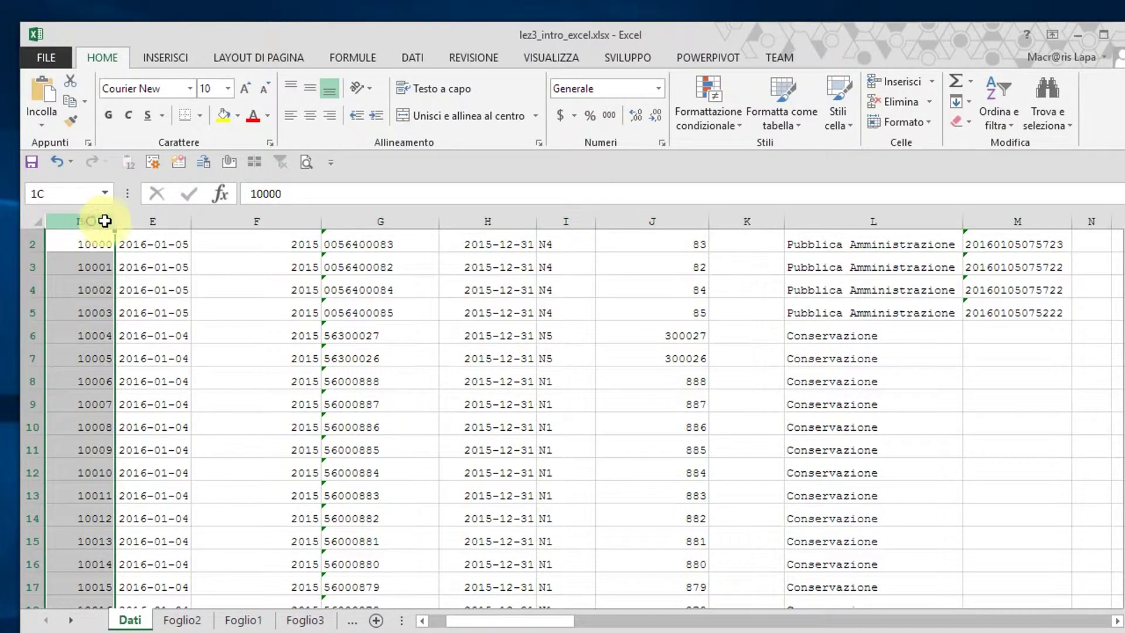
right_click(158, 221)
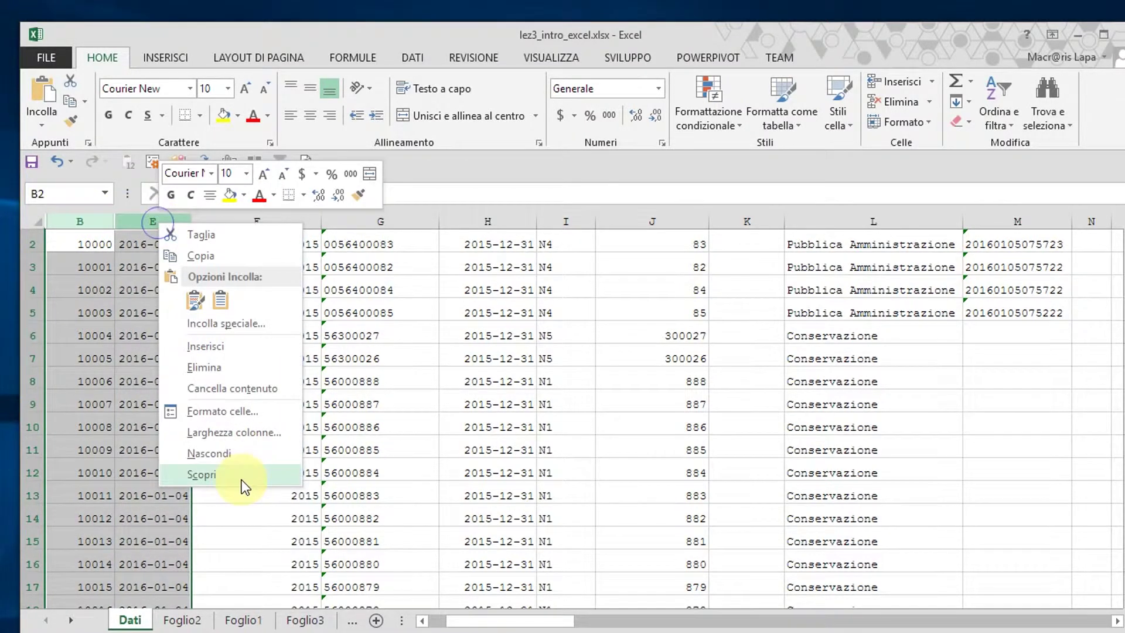
click(226, 476)
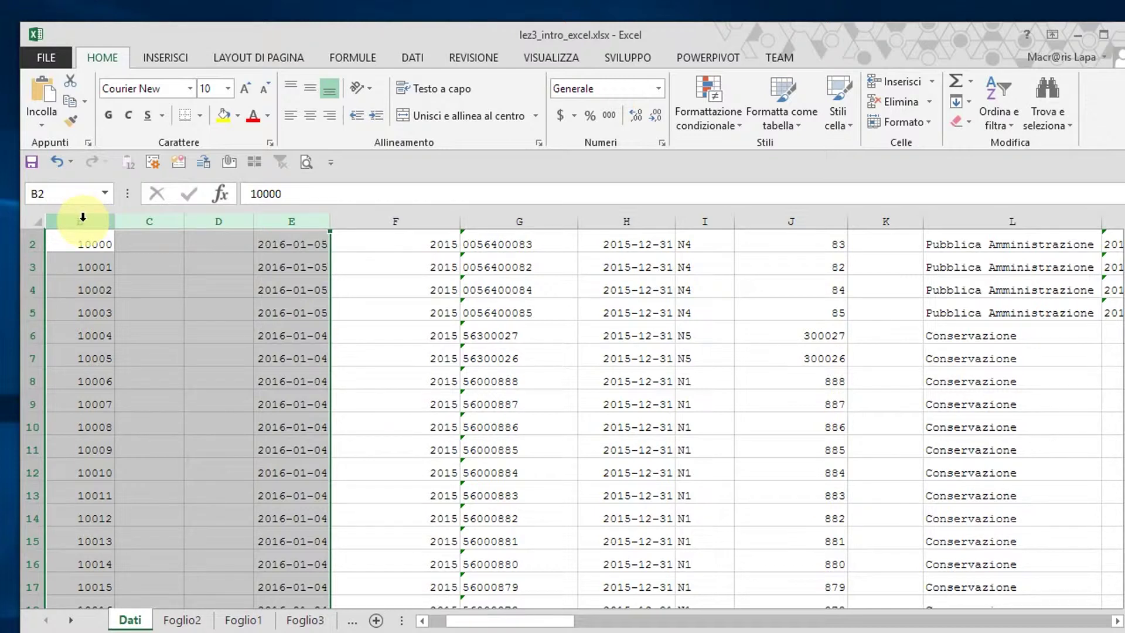
- Unhide column A with the names from the column B header's Scopri command
drag(82, 218, 43, 222)
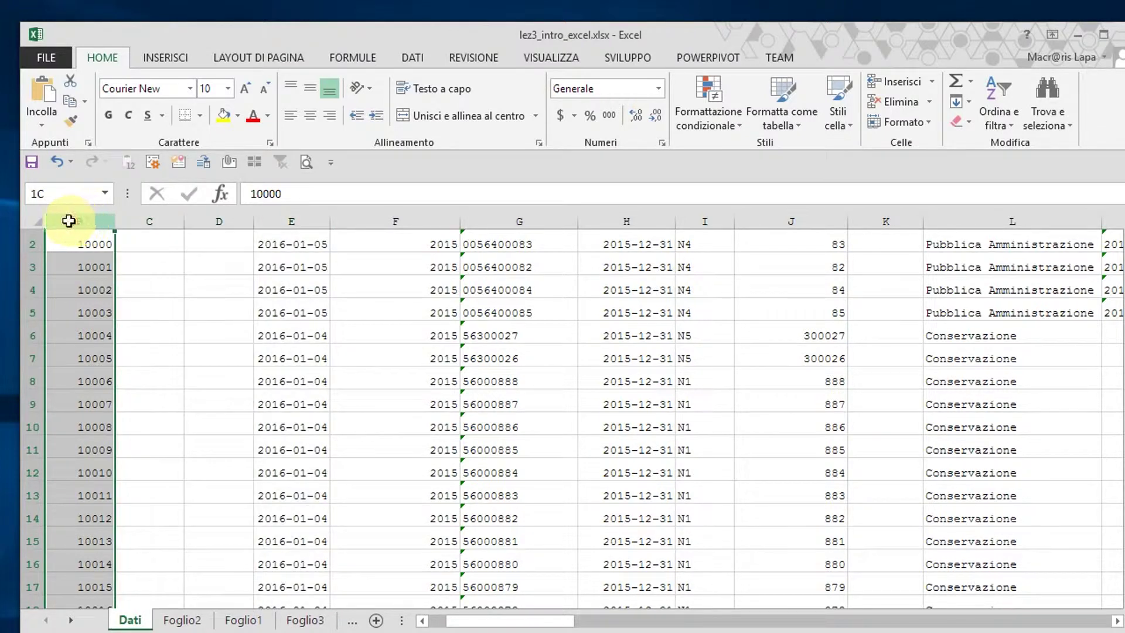
drag(43, 222, 32, 220)
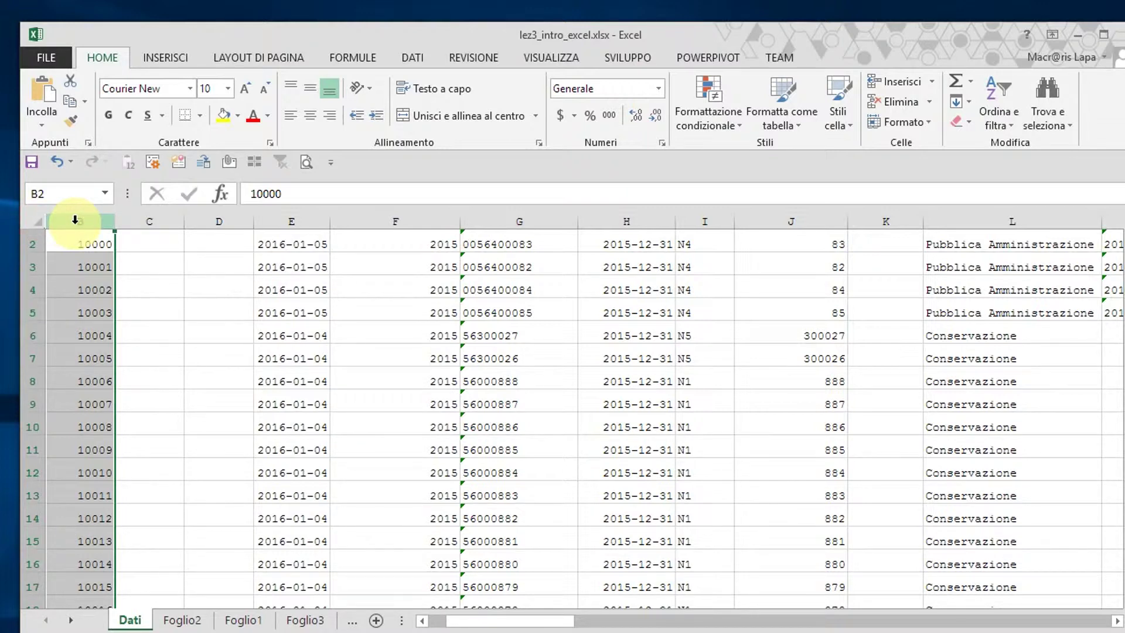
right_click(75, 220)
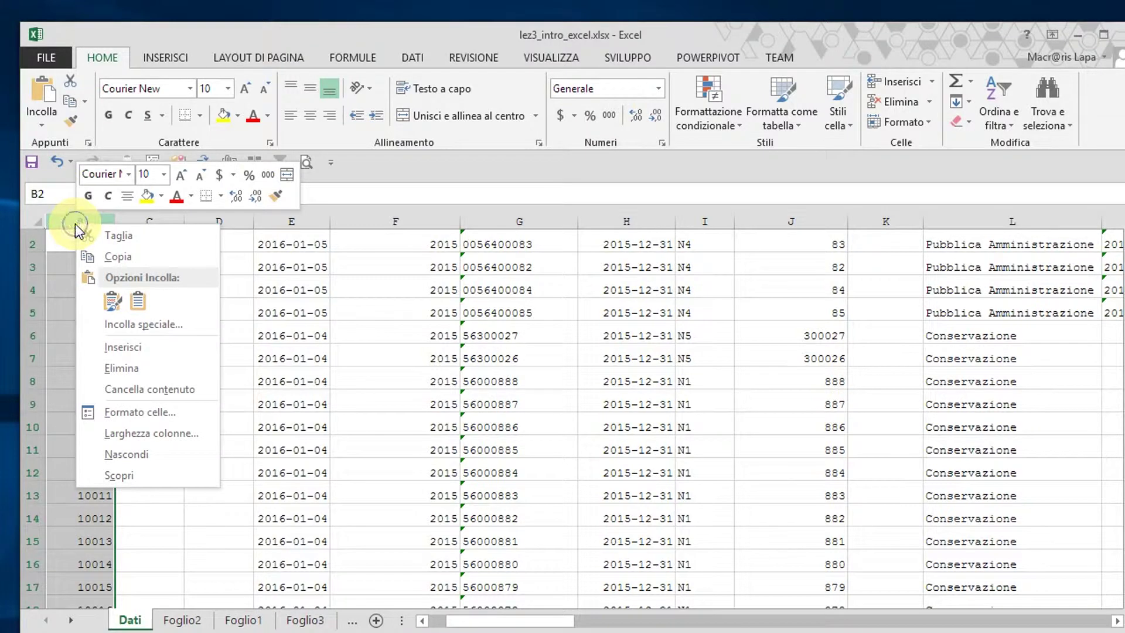
click(140, 484)
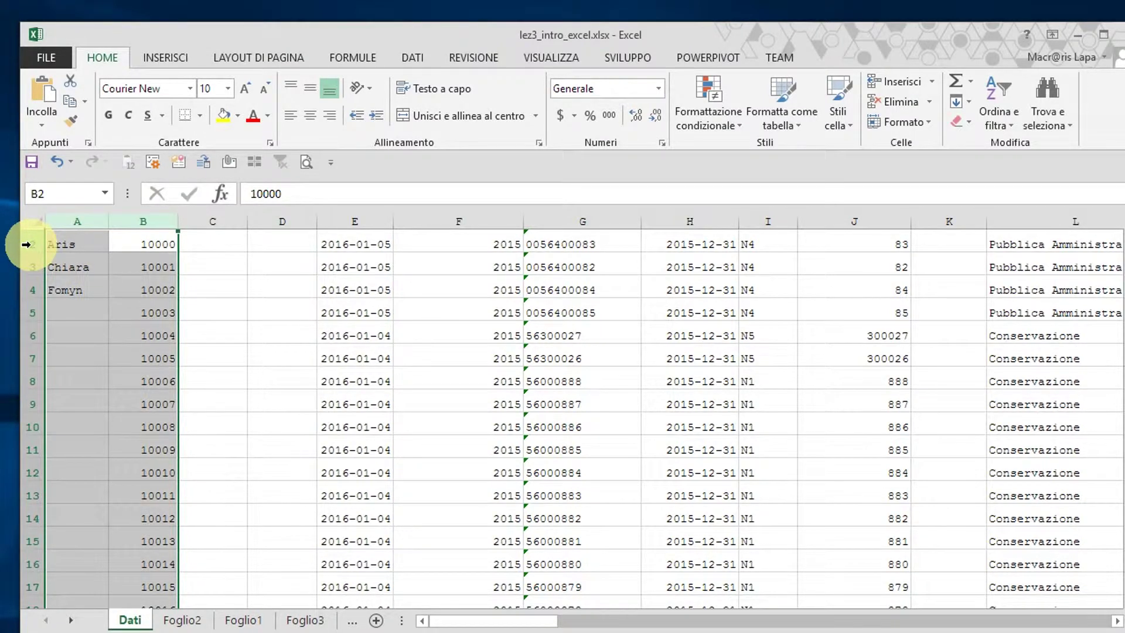
- Unhide row 1 to show the Nomi and Codici headings, then create a new workbook with Ctrl+N
click(26, 244)
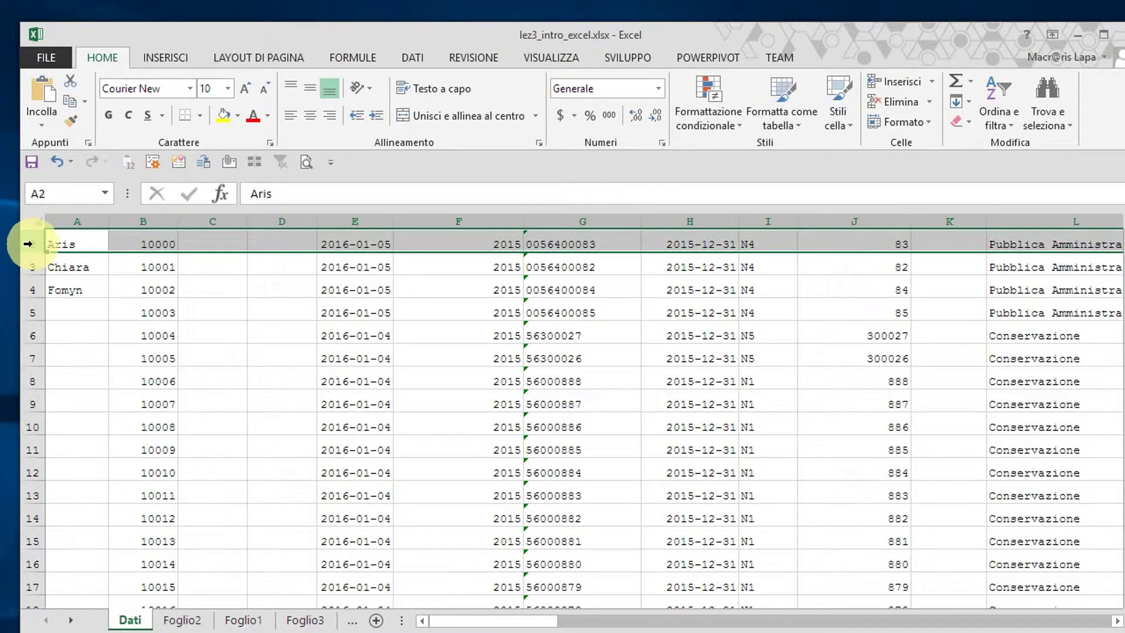
click(28, 243)
mouse_move(28, 243)
mouse_down()
mouse_move(35, 216)
mouse_move(28, 232)
mouse_up()
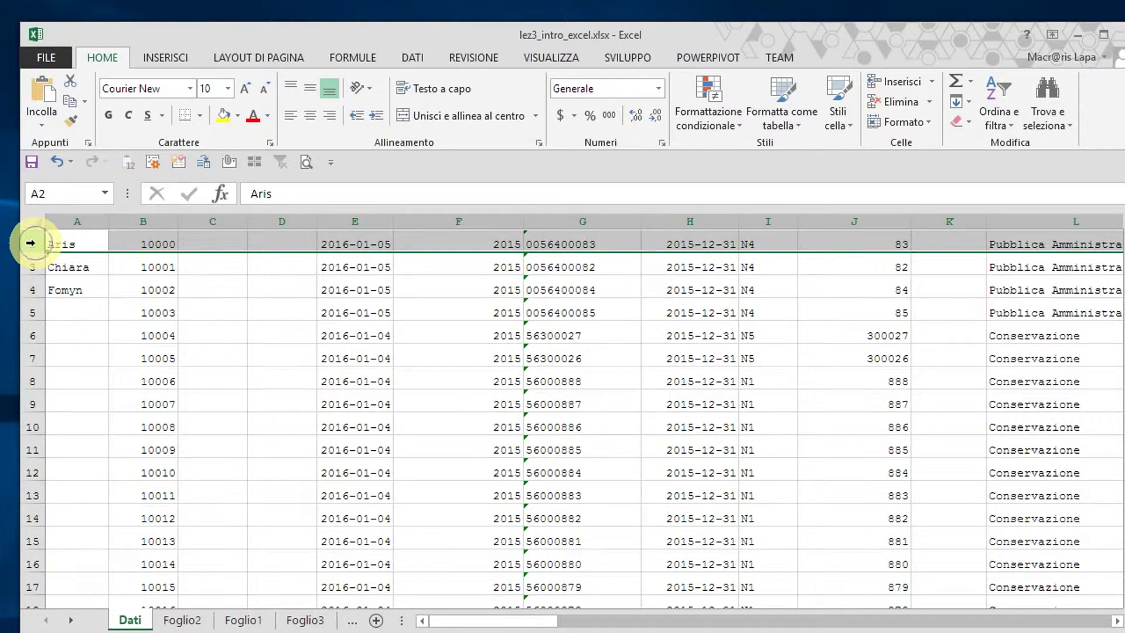
right_click(30, 242)
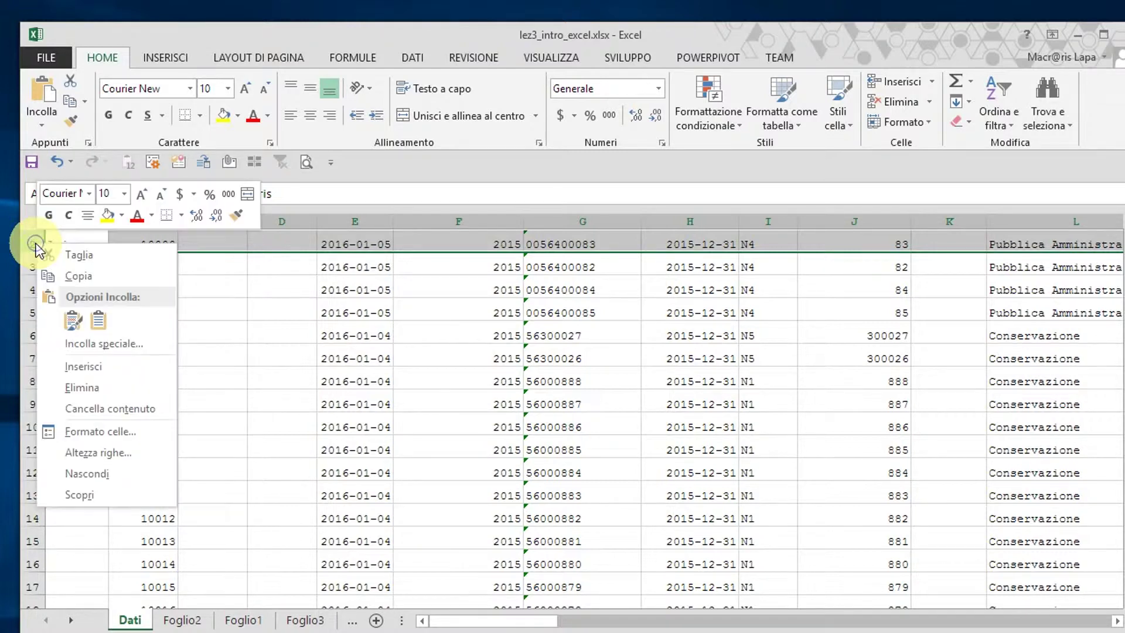
click(87, 496)
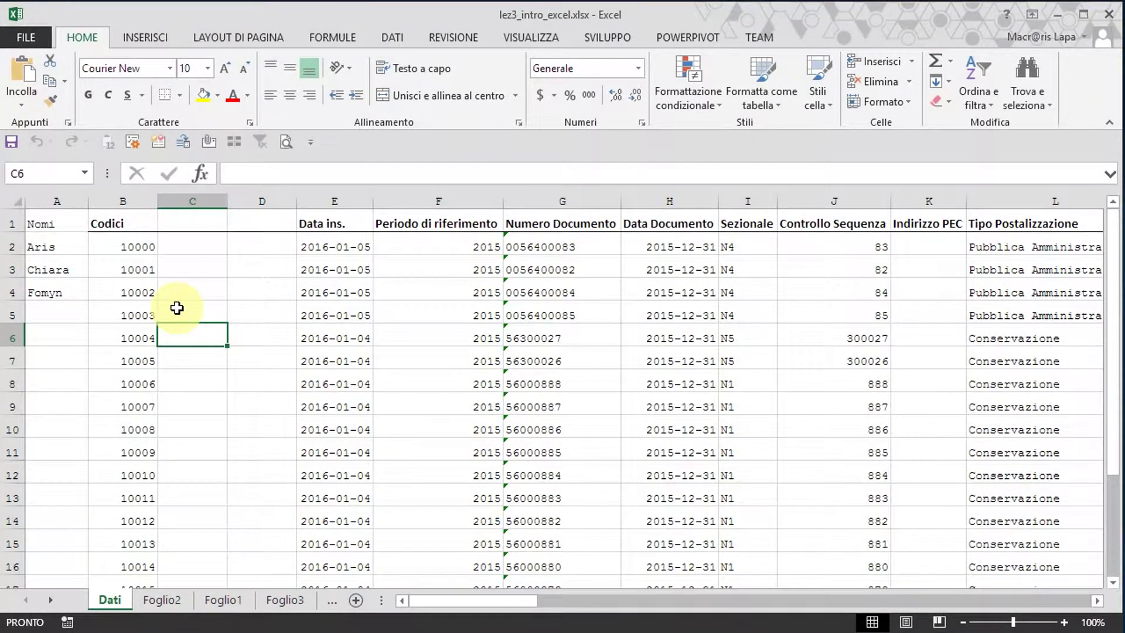
key(ctrl+n)
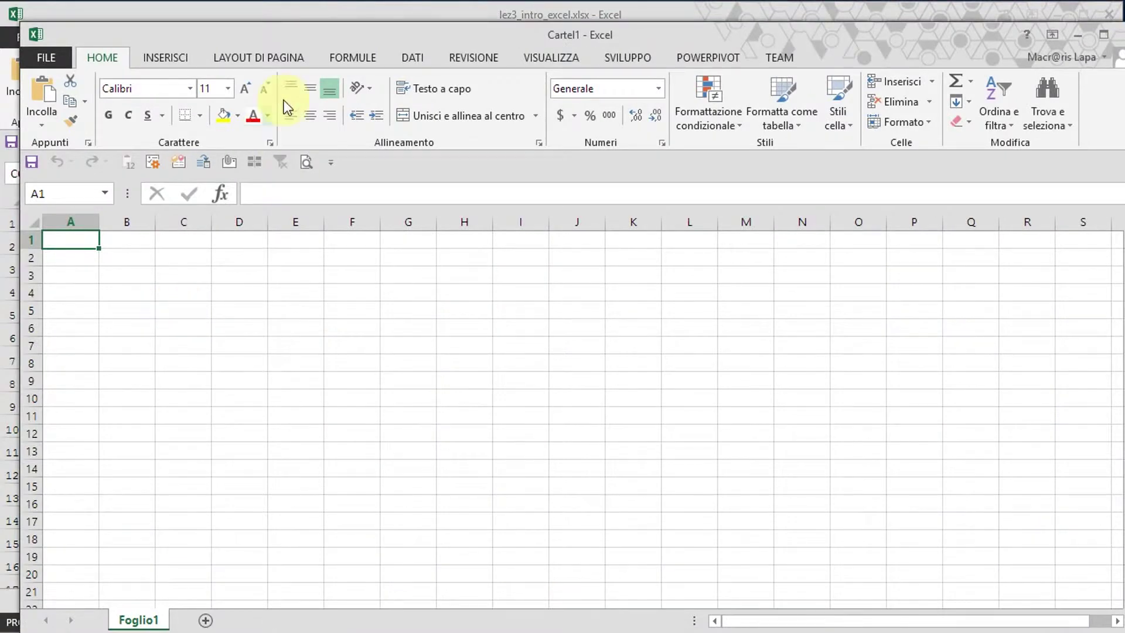
- Maximise the new Cartel1 window and confirm Excel Options, keeping one sheet per new workbook
drag(318, 36, 298, 17)
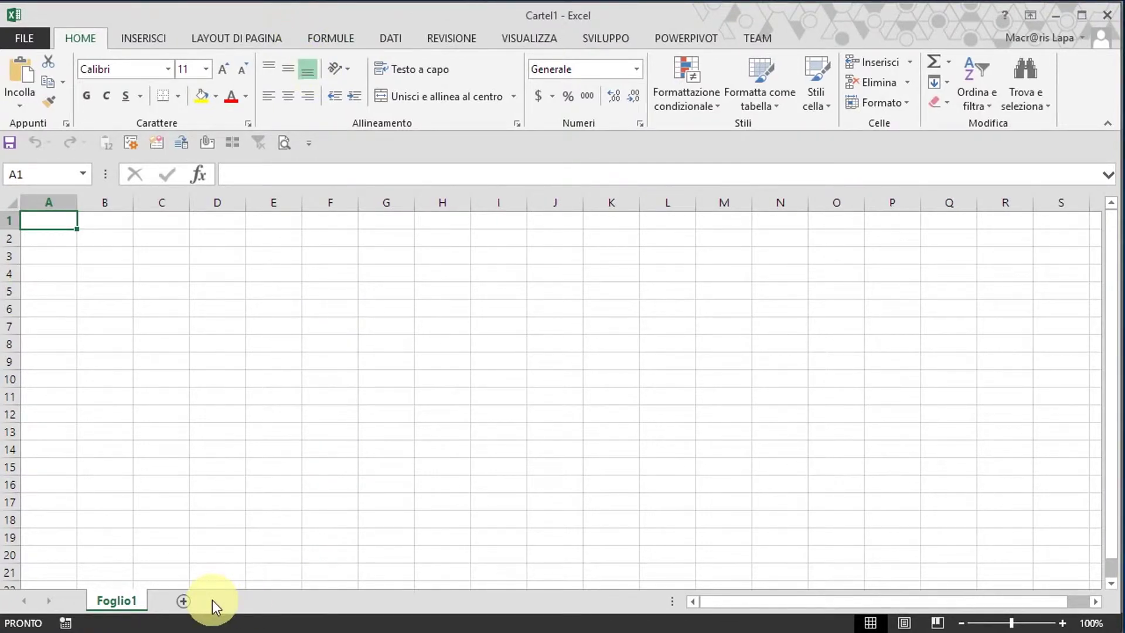
click(26, 38)
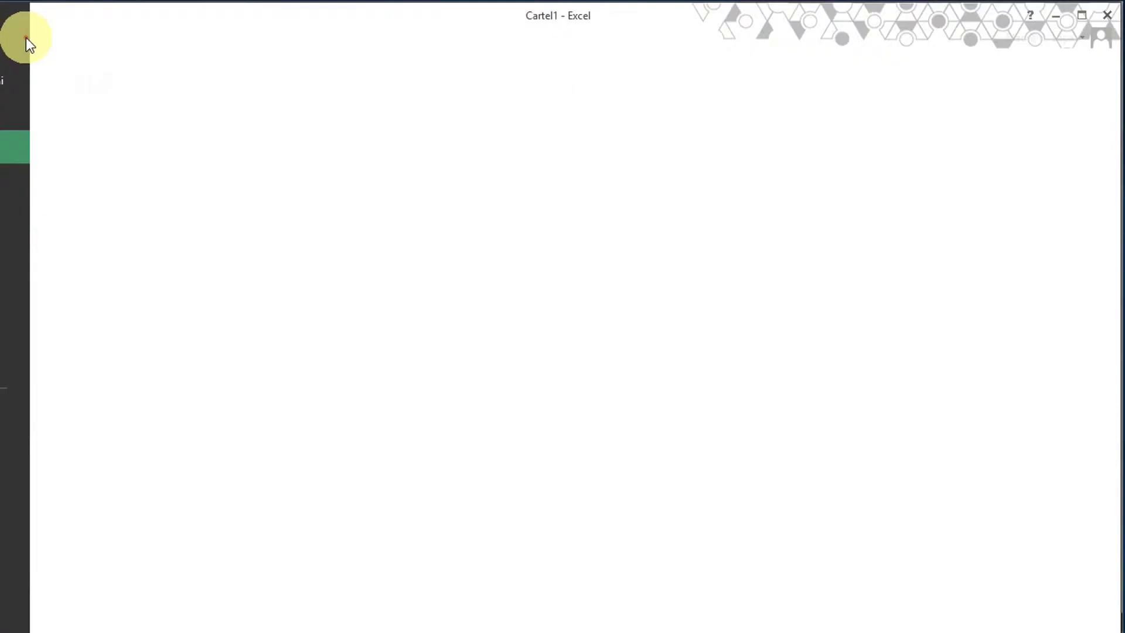
click(54, 452)
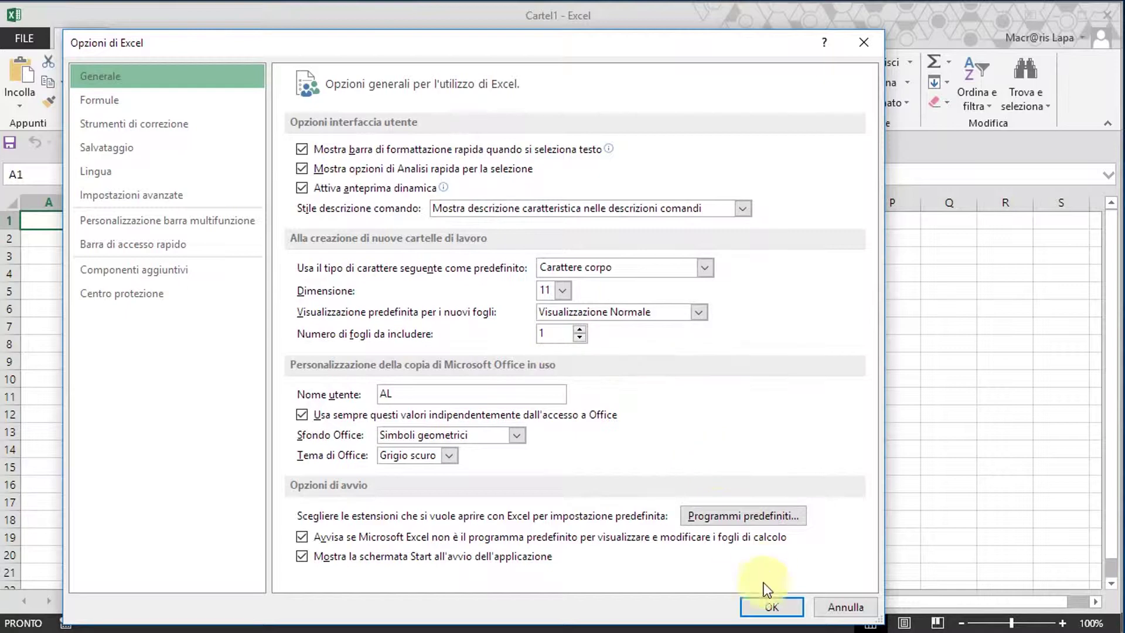
click(769, 607)
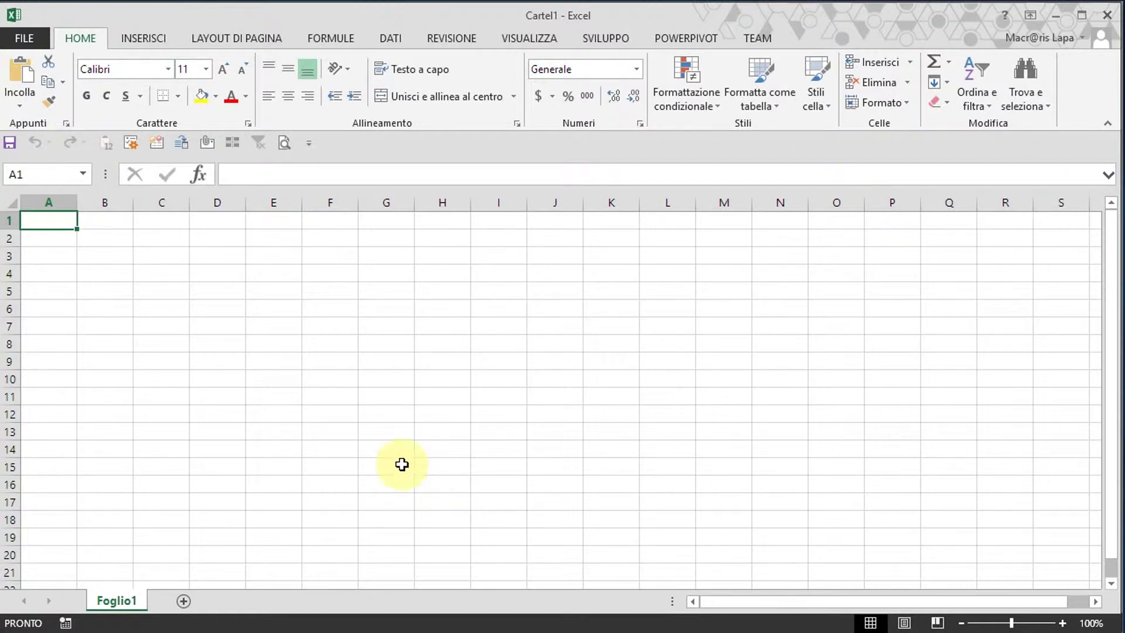
right_click(141, 612)
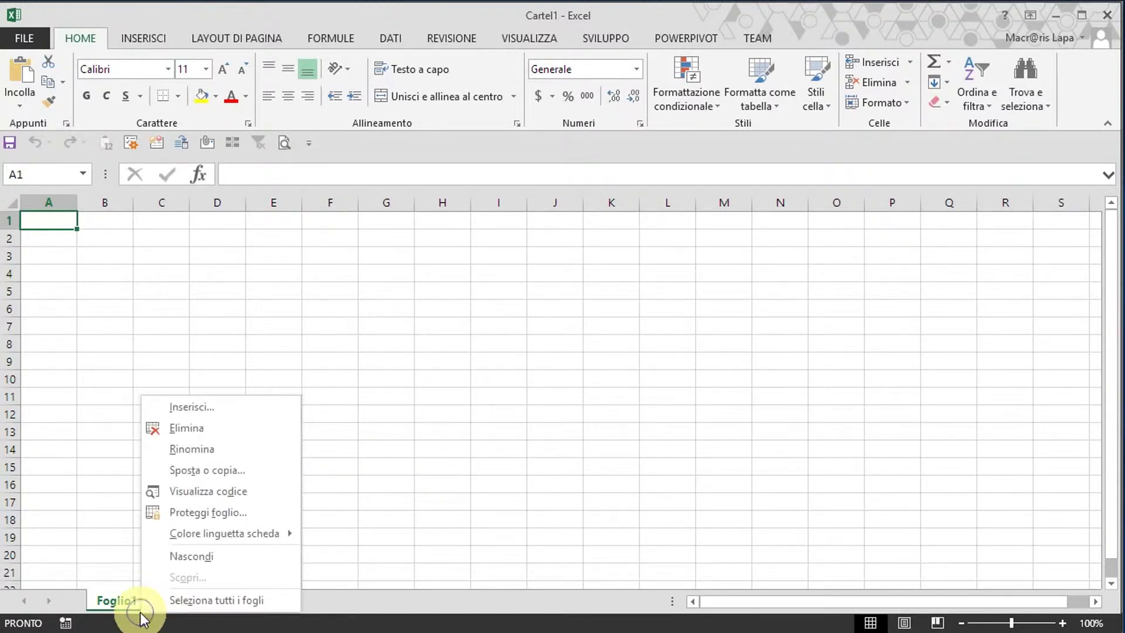
click(145, 240)
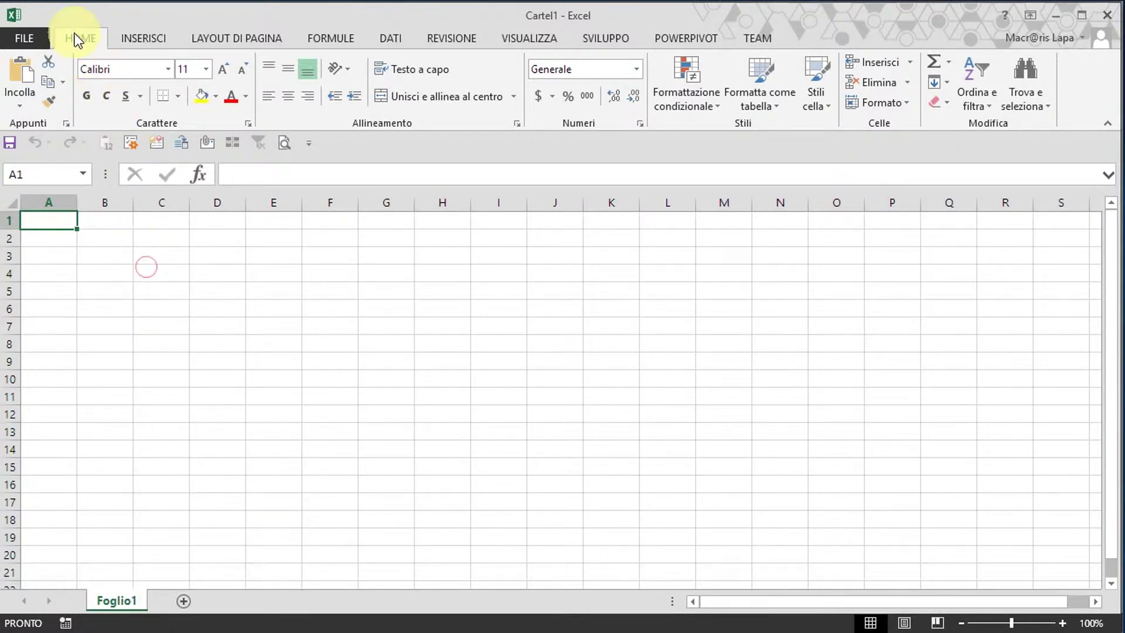
click(889, 104)
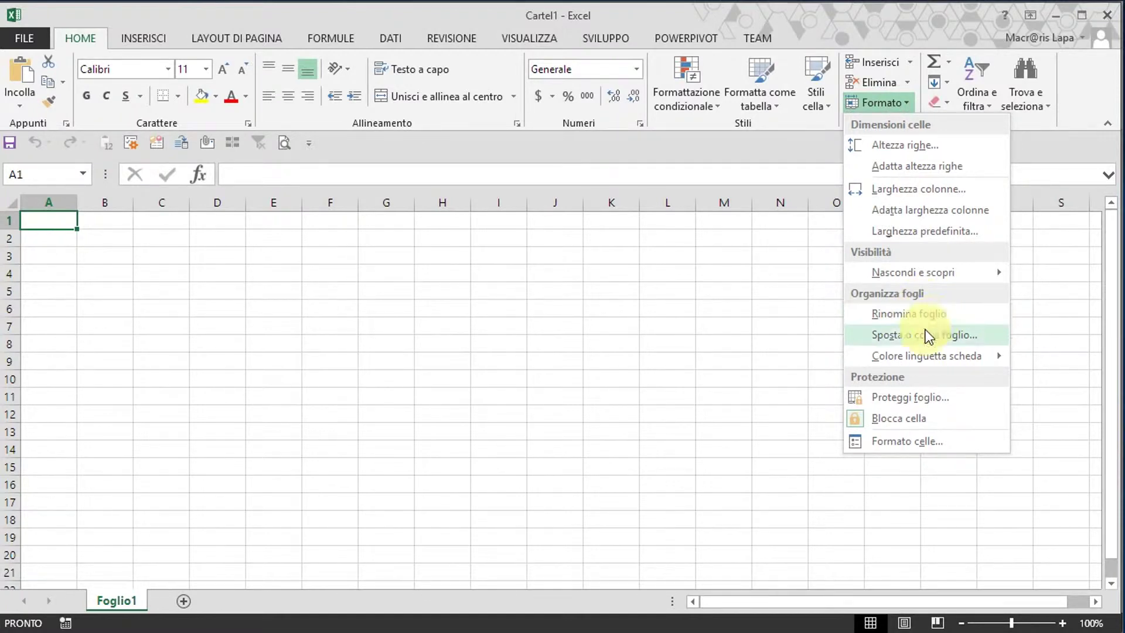
mouse_move(926, 356)
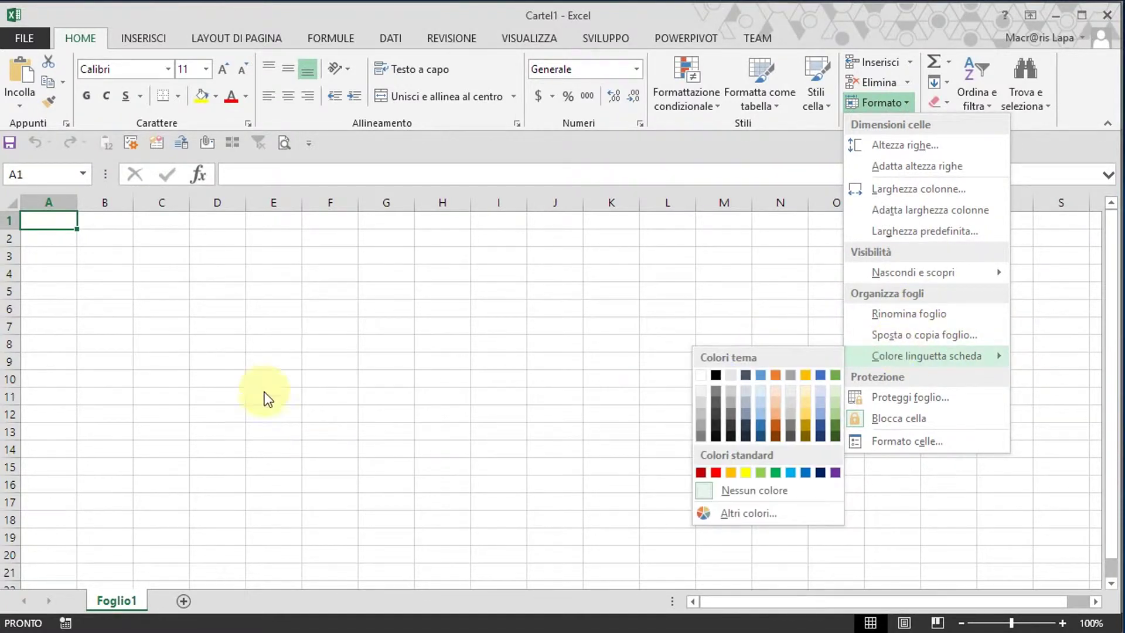
click(266, 368)
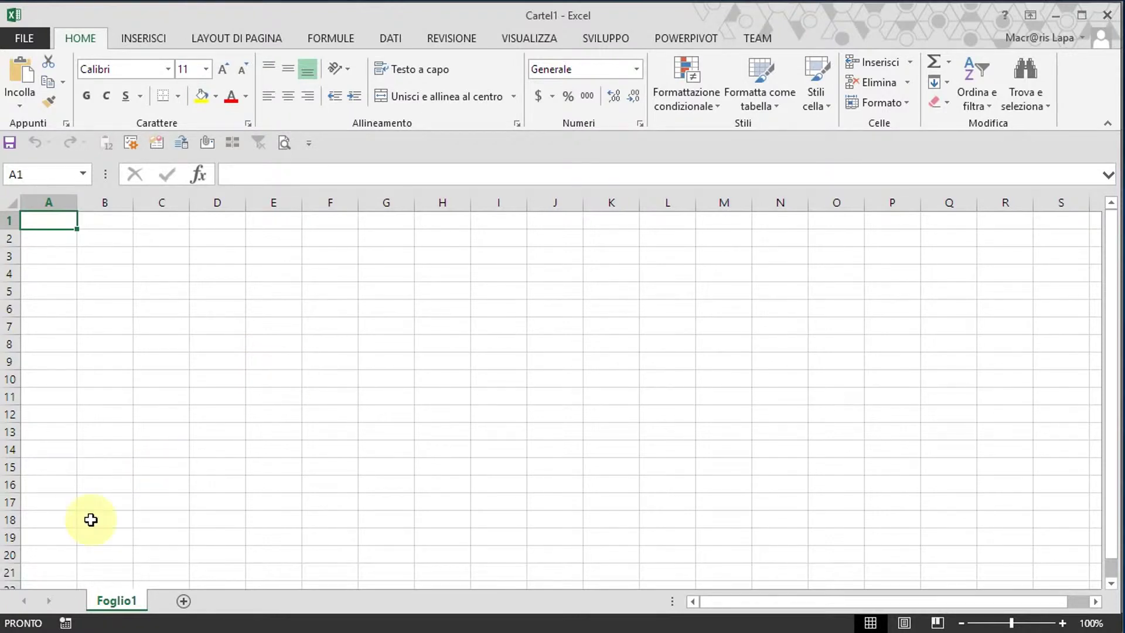
double_click(117, 601)
- Rename Foglio1 to lez3 and add sheets Foglio2, Foglio3 and Foglio4 after it
text(lez3)
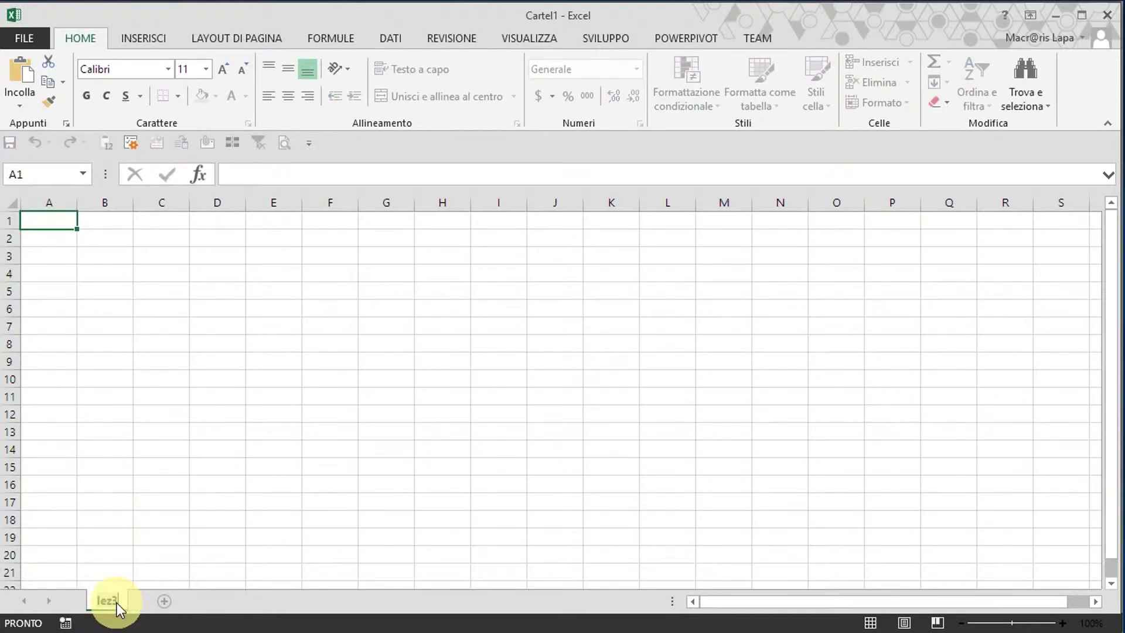
key(Return)
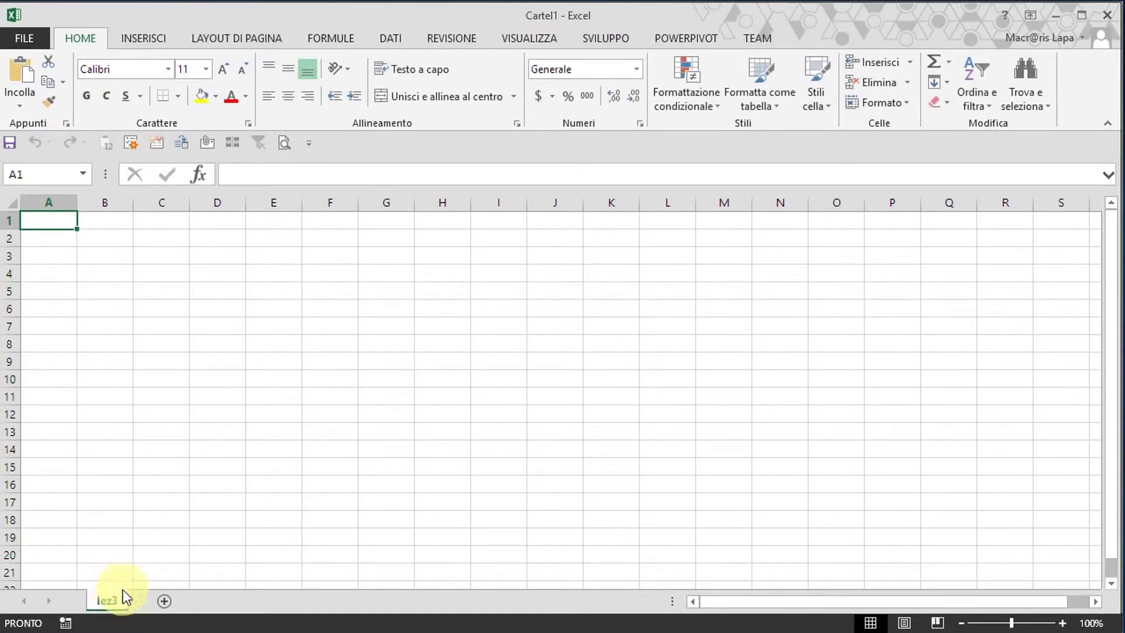
click(164, 601)
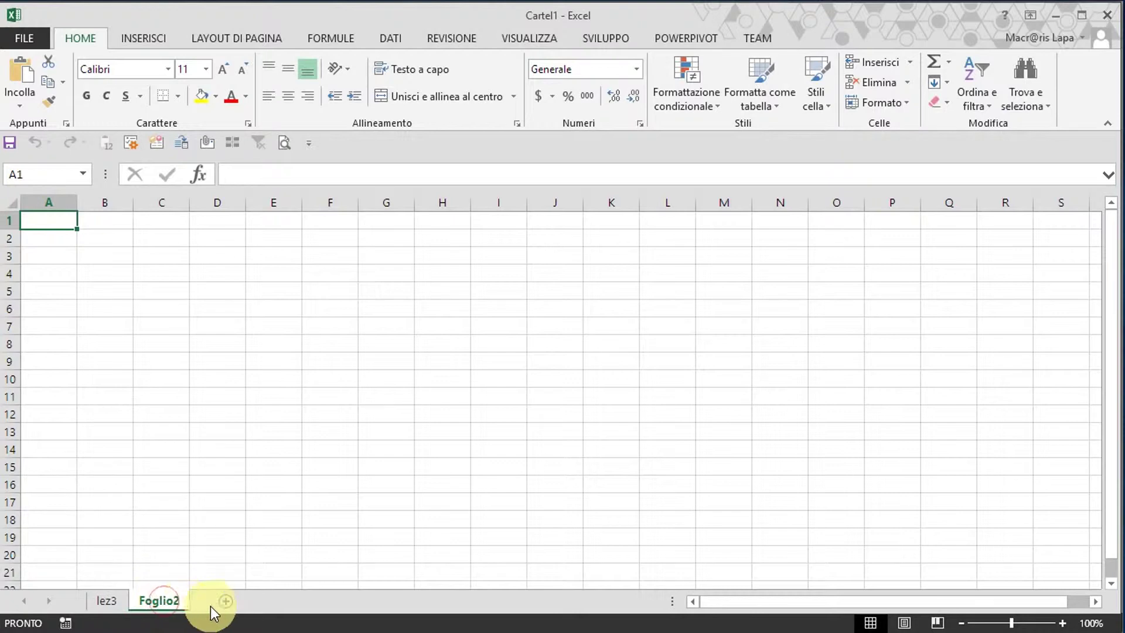
click(227, 602)
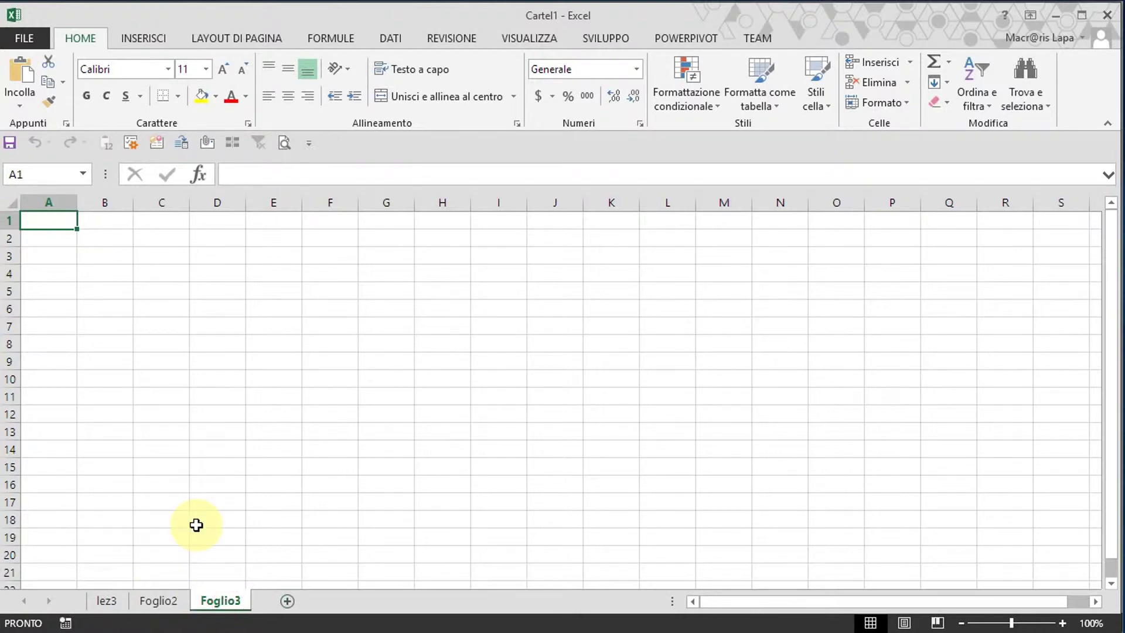
click(287, 601)
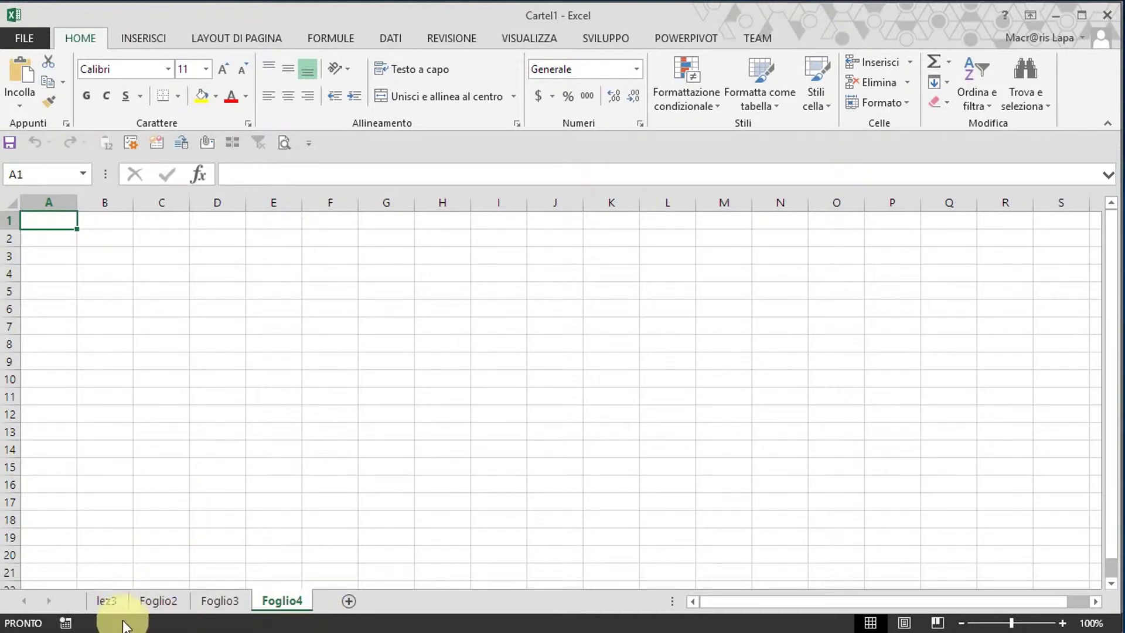
click(110, 599)
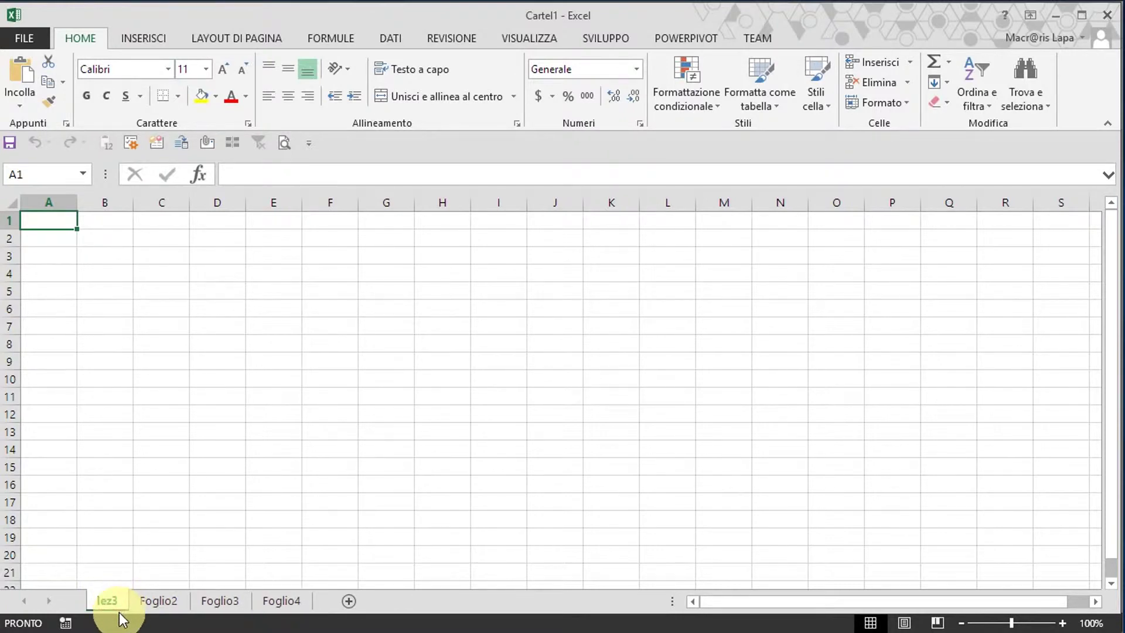
right_click(118, 613)
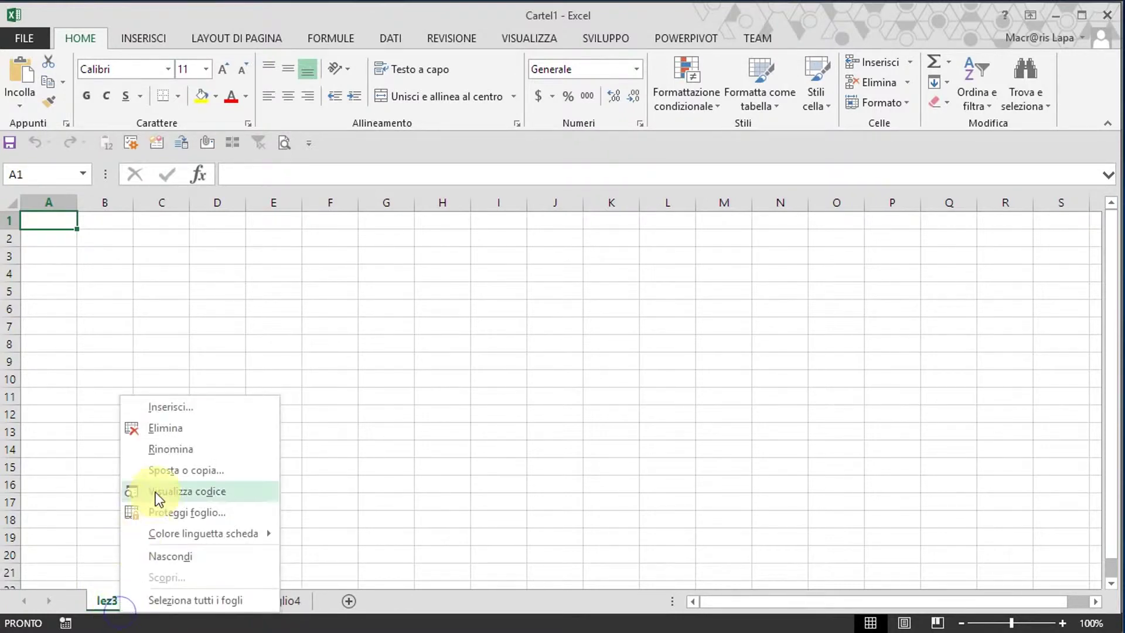
mouse_move(203, 534)
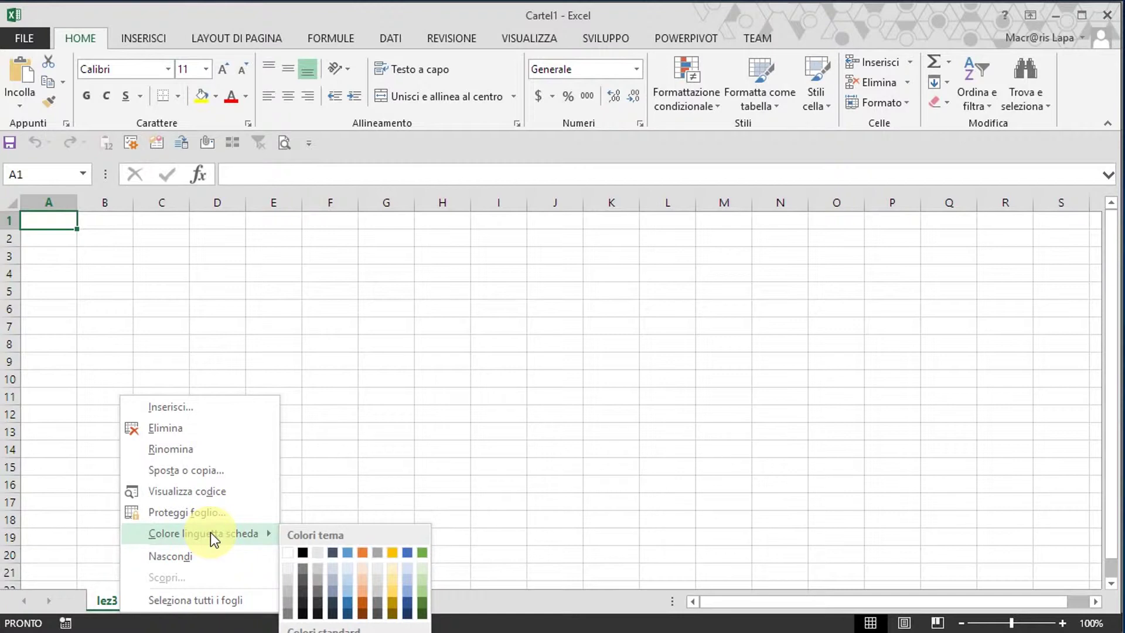
- Colour the lez3 sheet tab green
click(422, 552)
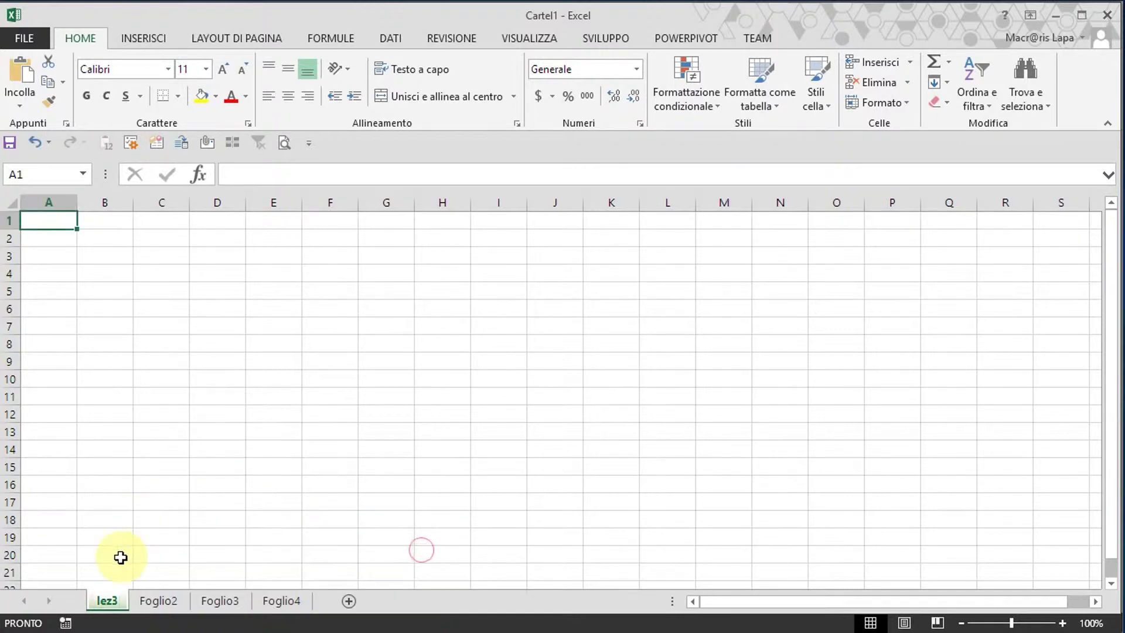
click(157, 596)
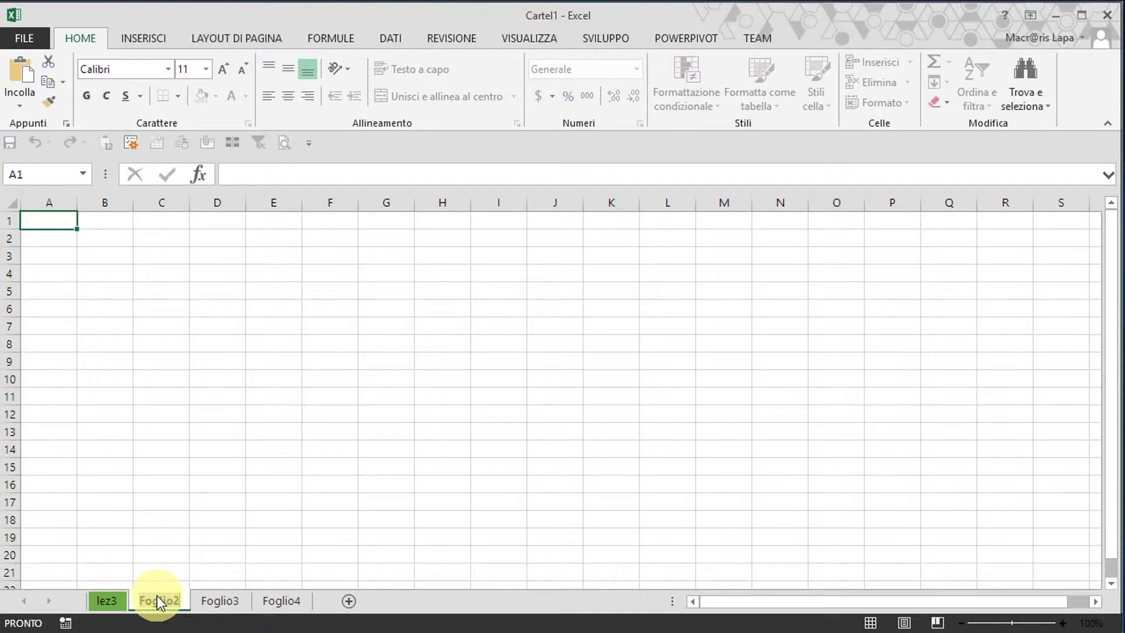
- Give the second sheet tab the name prep in place of Foglio2
text(pre)
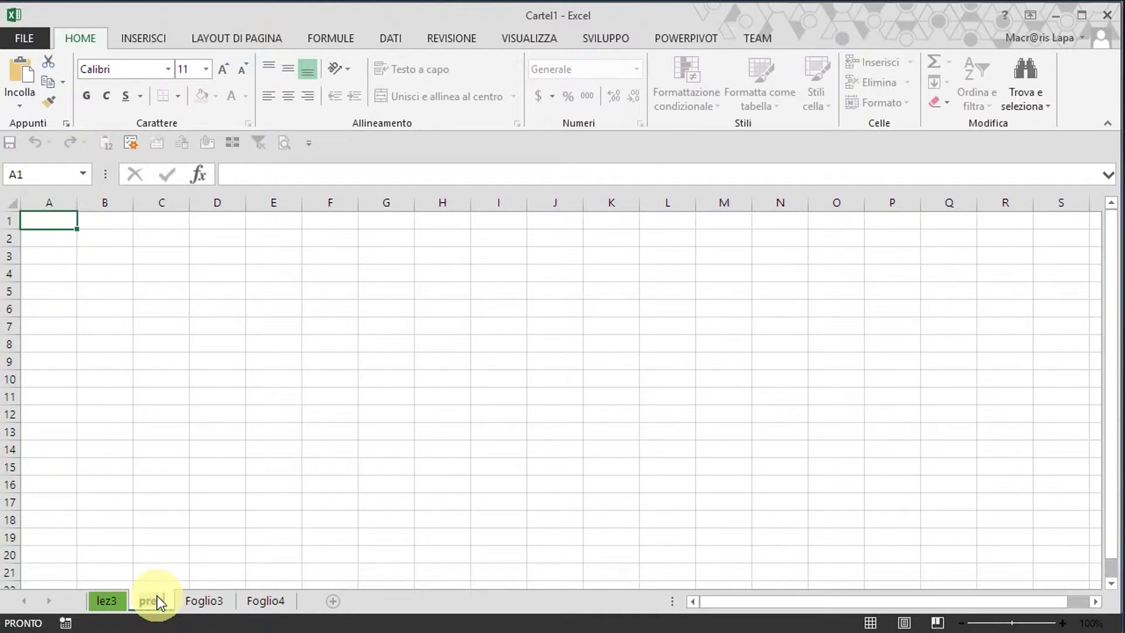
key(Return)
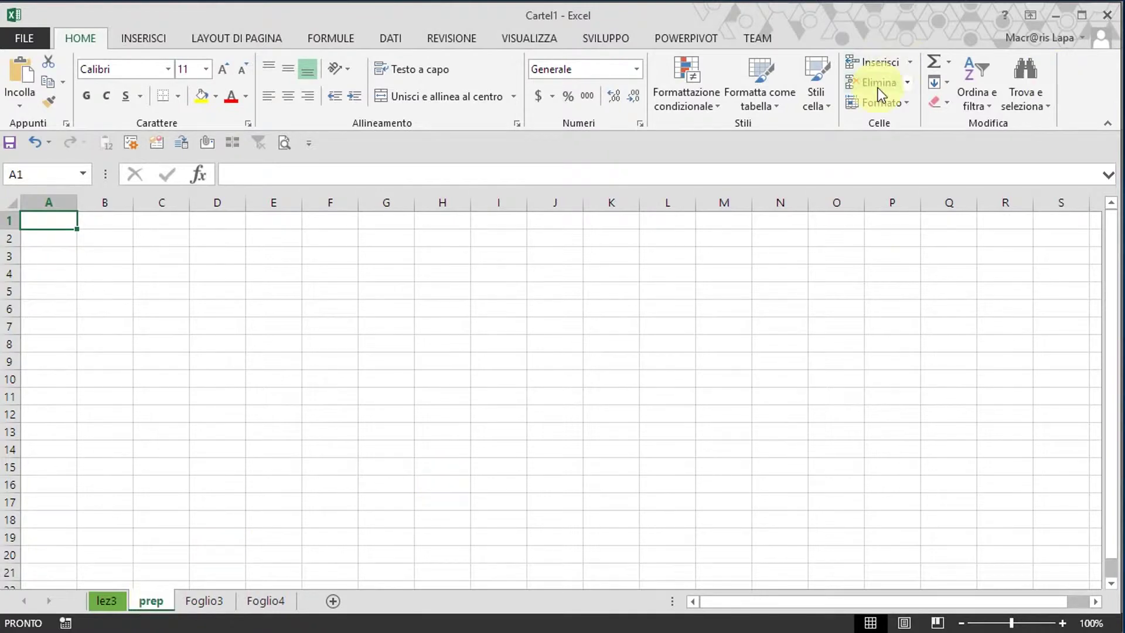
- Colour the prep tab with a pale yellow chosen under Altri colori in the Colori dialog
click(882, 103)
mouse_move(926, 356)
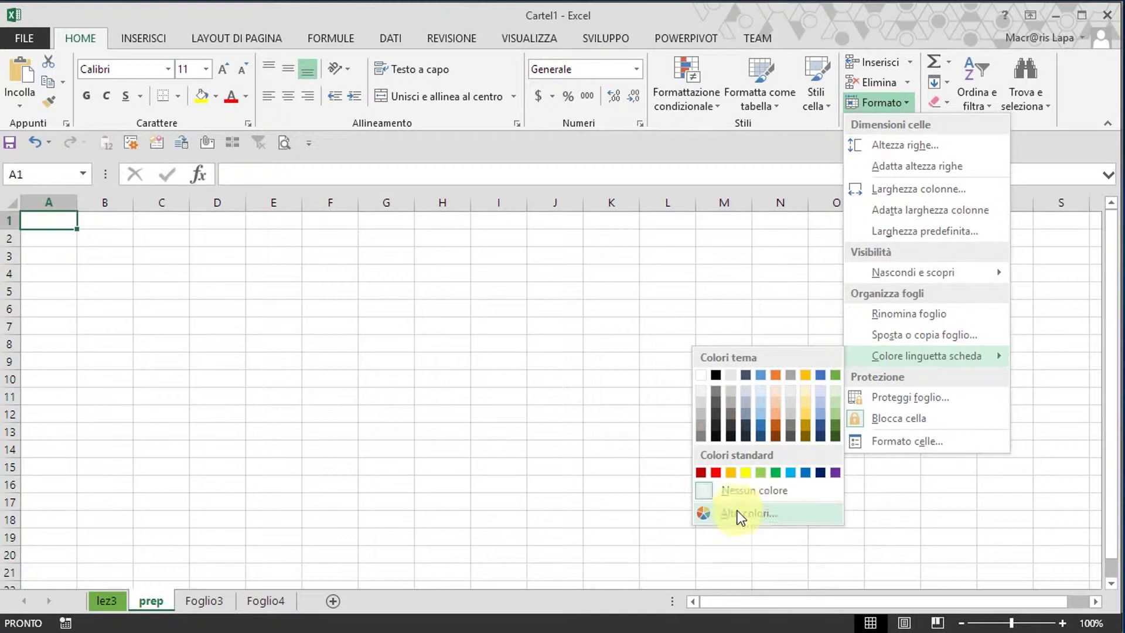
click(756, 514)
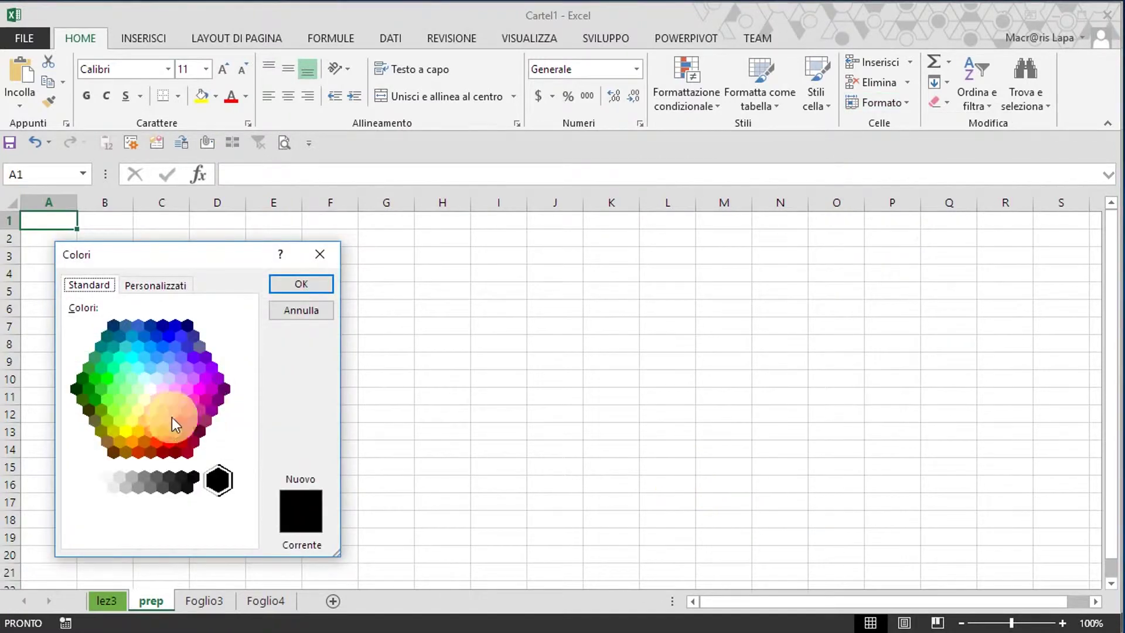
click(152, 399)
click(144, 399)
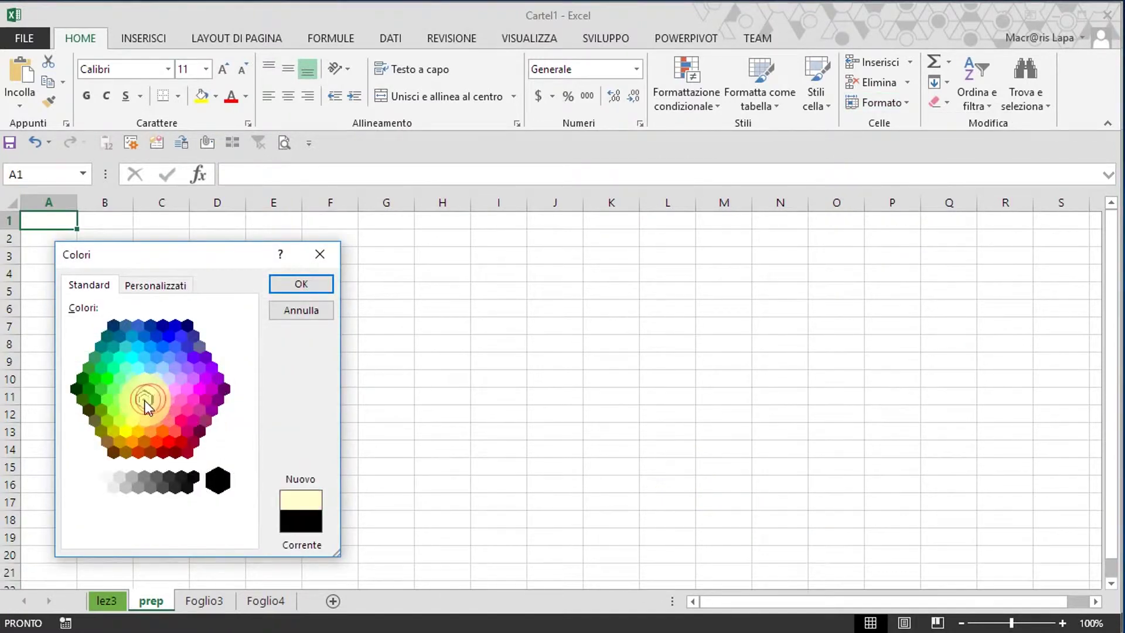
click(316, 291)
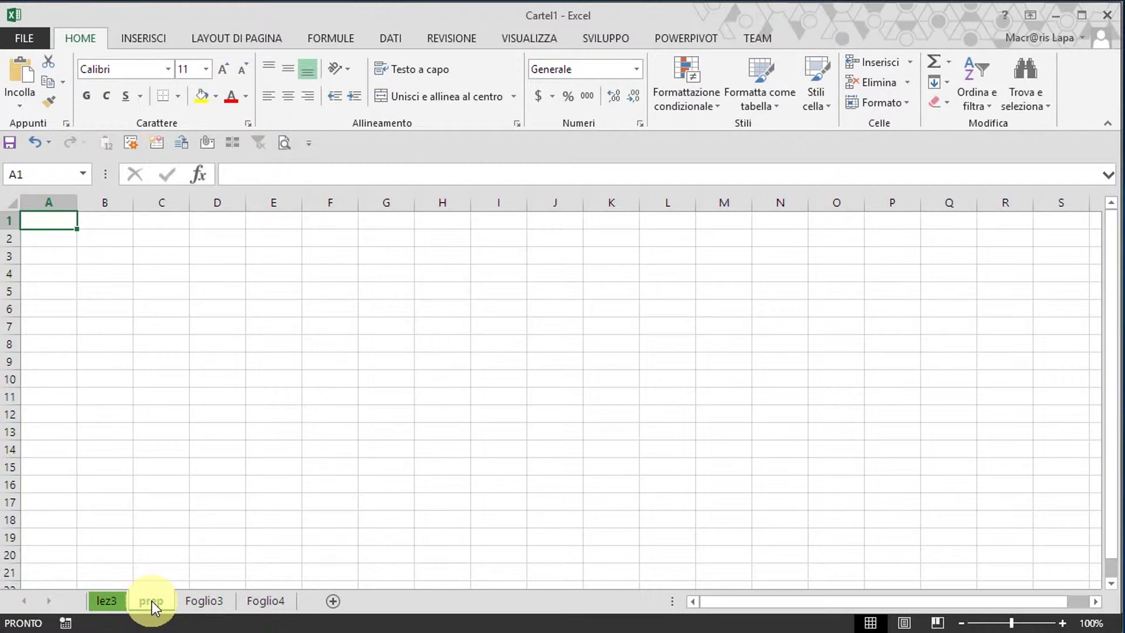
- Drag prep after Foglio3, then move Foglio3 back to restore lez3, prep, Foglio3, Foglio4
mouse_move(153, 602)
mouse_down()
mouse_move(254, 599)
mouse_move(242, 596)
mouse_up()
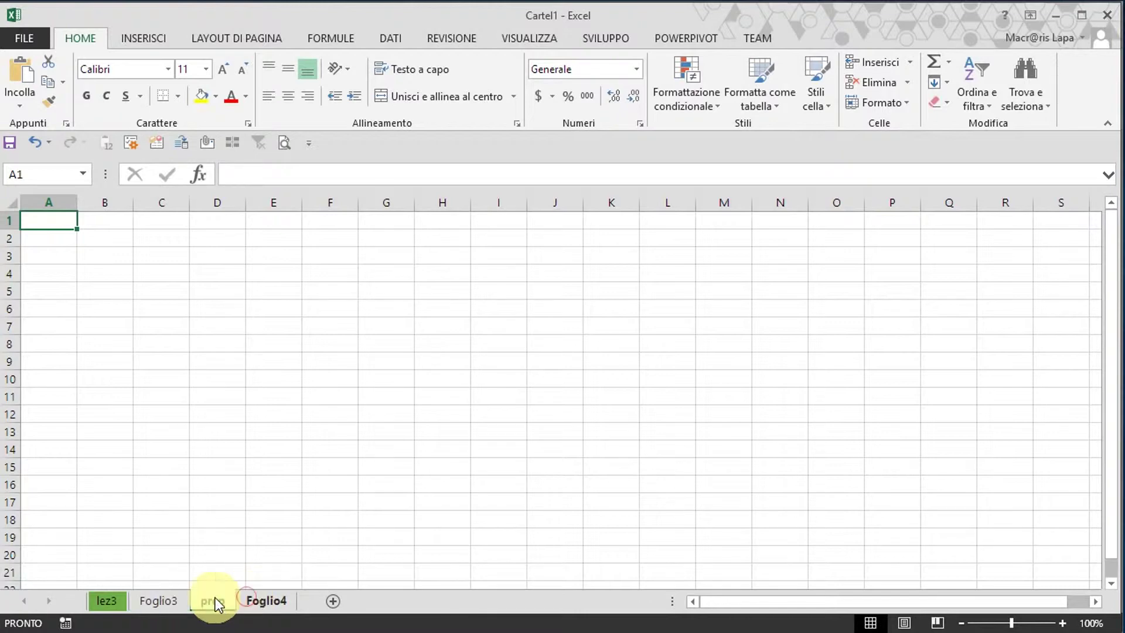
drag(149, 595, 298, 593)
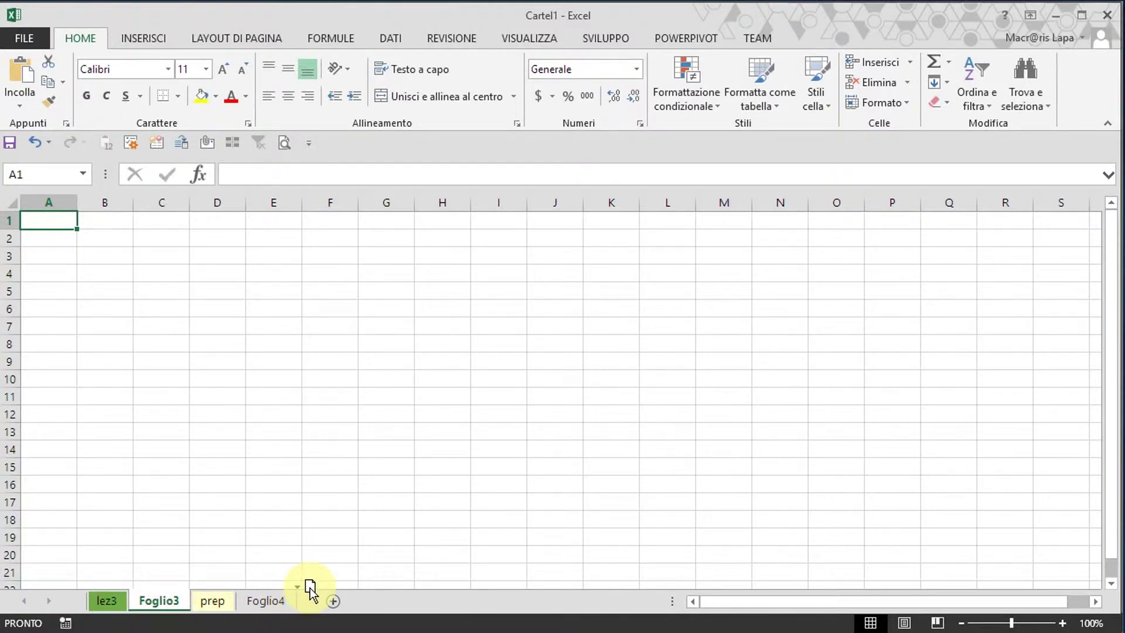
drag(297, 593, 281, 595)
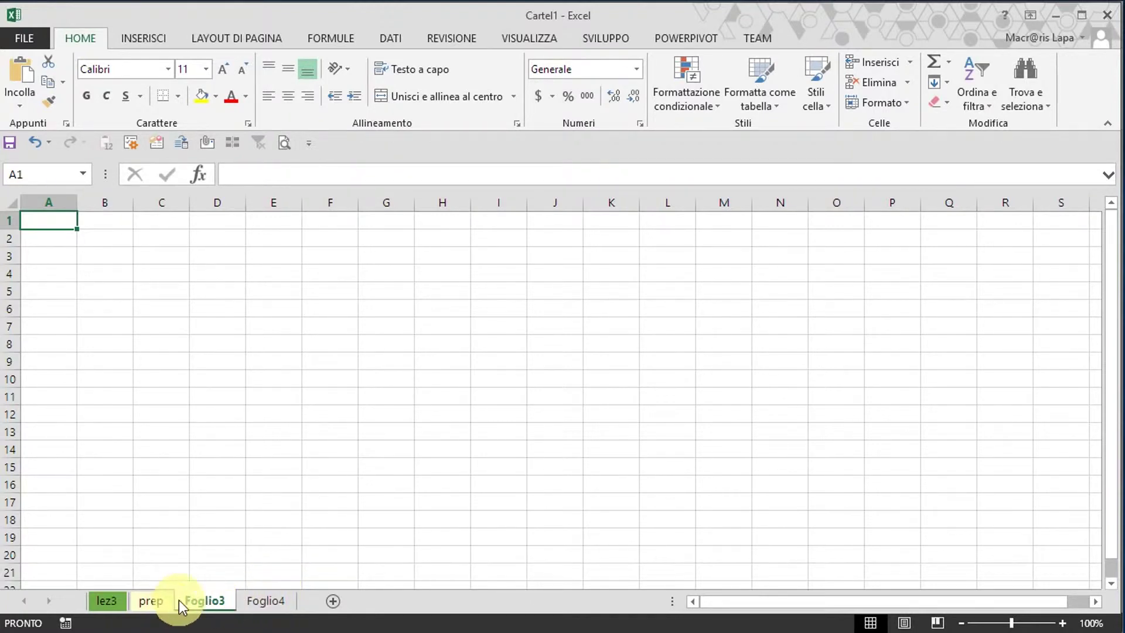
shift+click(107, 600)
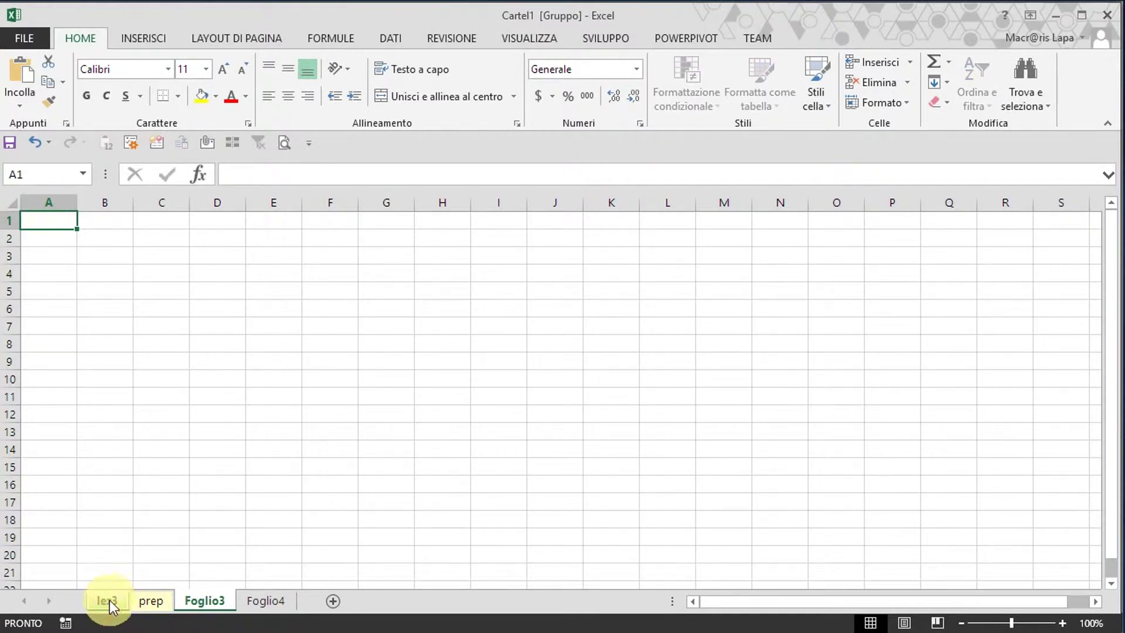
- Move lez3 after prep and group it with the Foglio3 and Foglio4 sheets
mouse_move(110, 603)
mouse_down()
mouse_move(265, 592)
mouse_move(251, 593)
mouse_up()
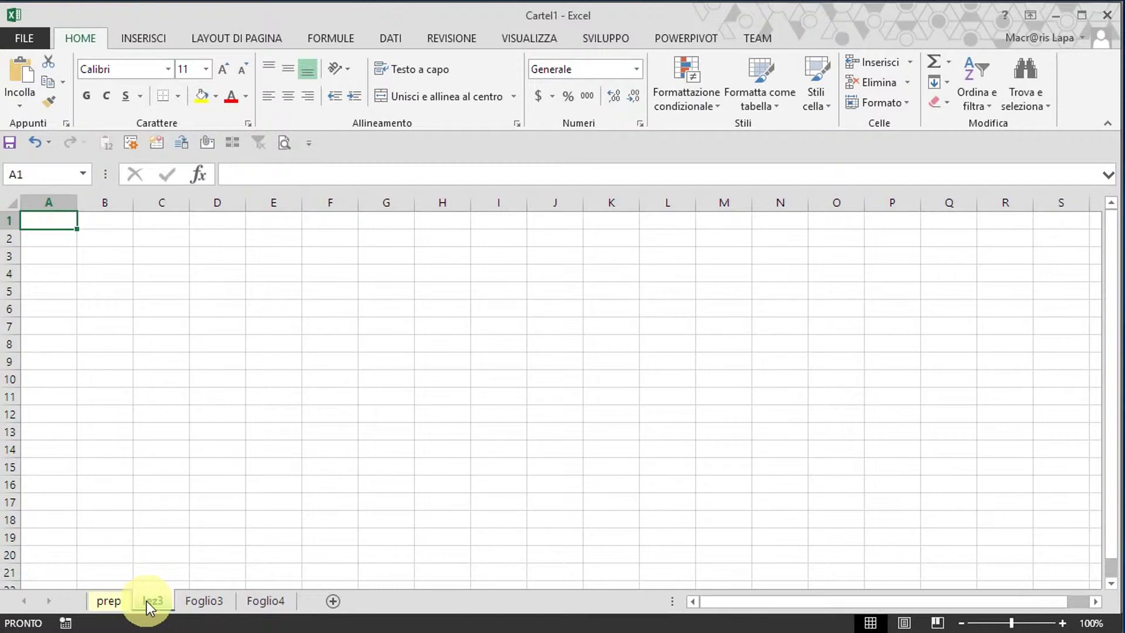
shift+click(265, 600)
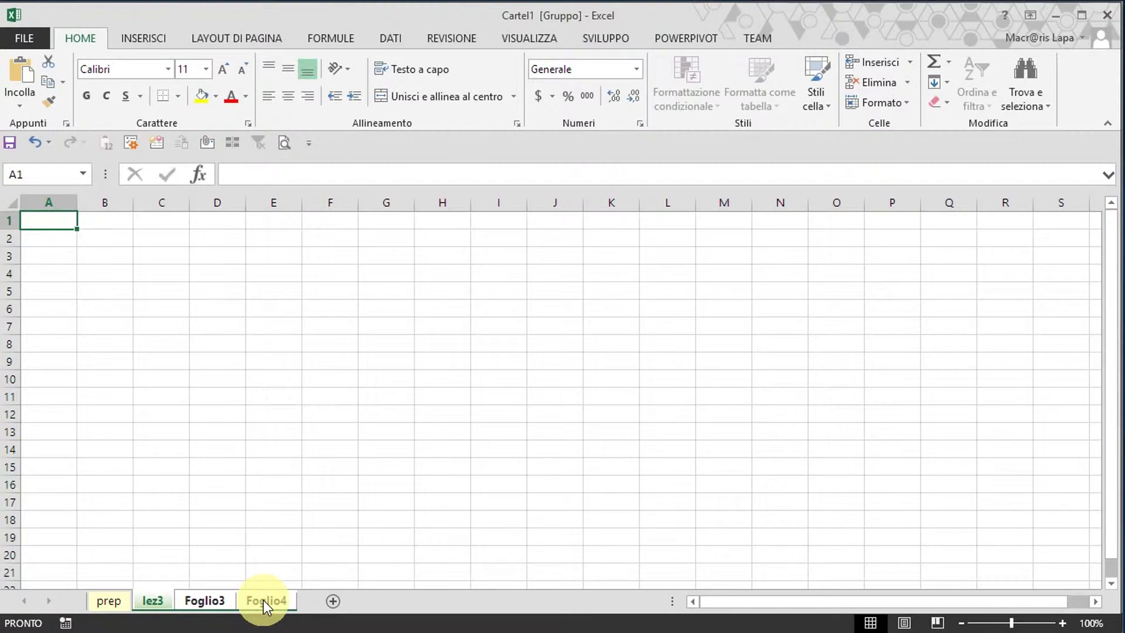
- Move the grouped lez3, Foglio3 and Foglio4 tabs ahead of prep, leaving lez3 in place
drag(255, 600, 115, 596)
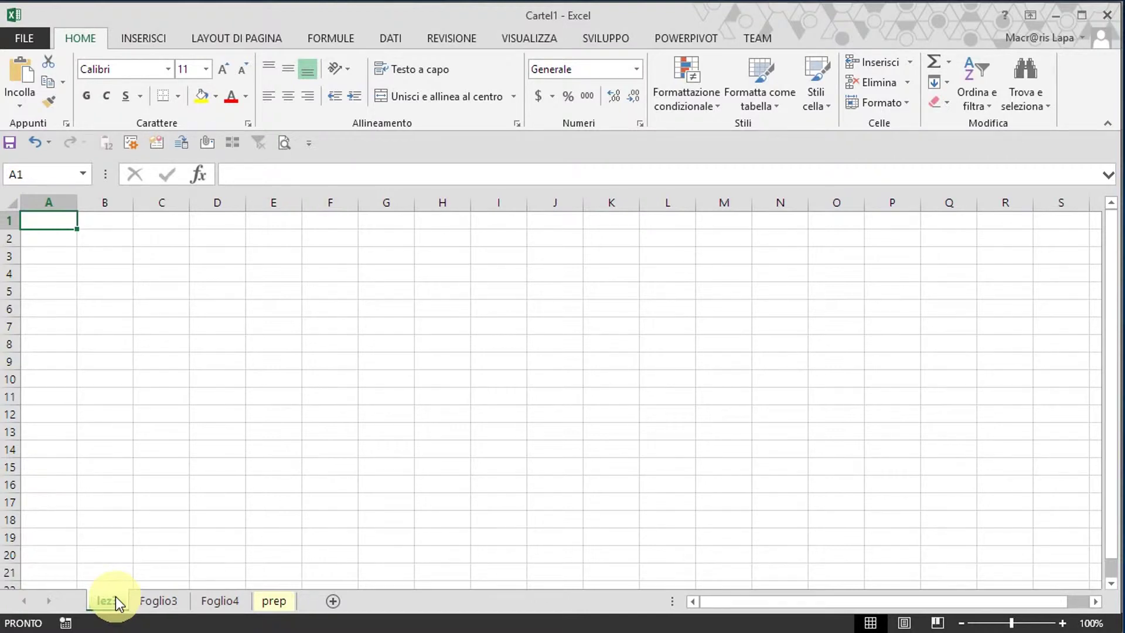
drag(129, 597, 133, 588)
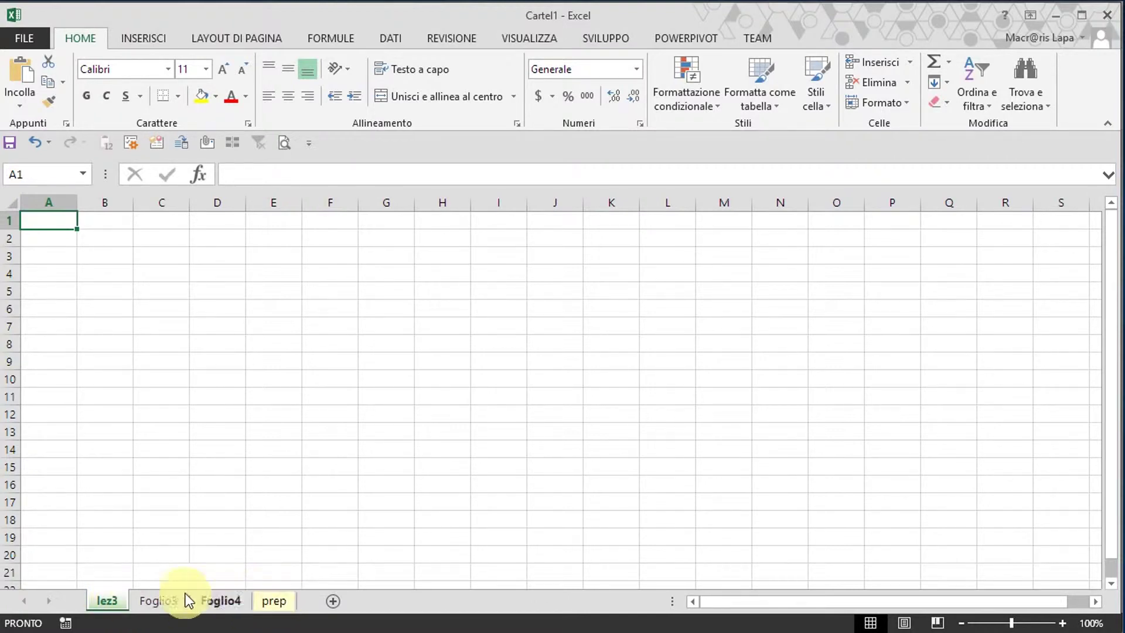
drag(120, 602, 122, 600)
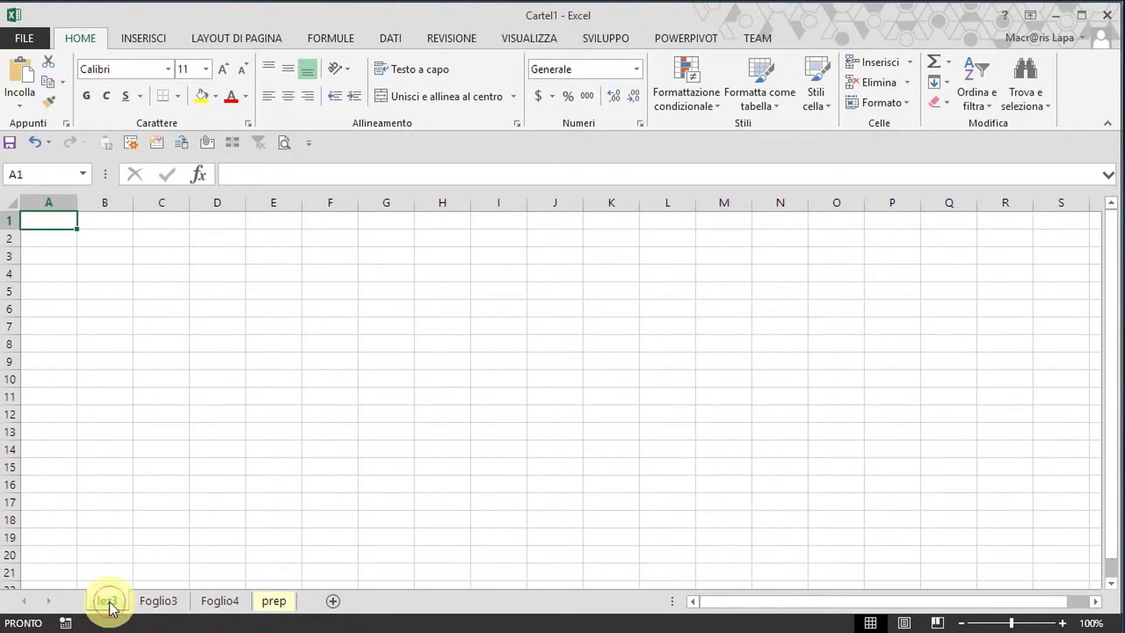
- Ungroup the sheets with Separa fogli, briefly select all sheets, then show Foglio3 alone
shift+click(274, 601)
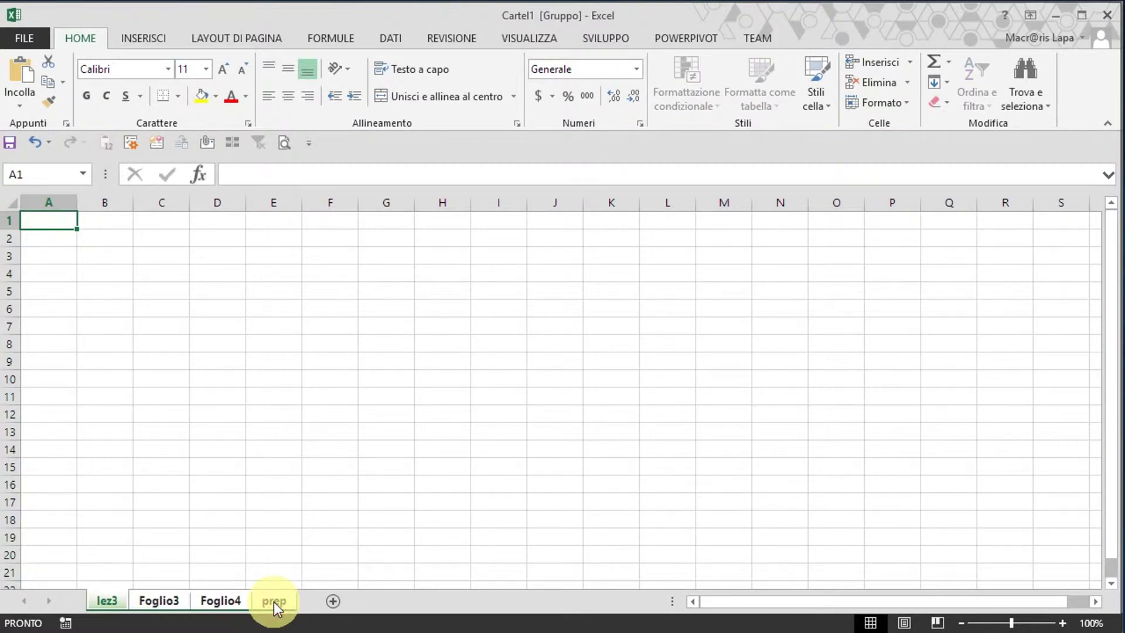
right_click(125, 611)
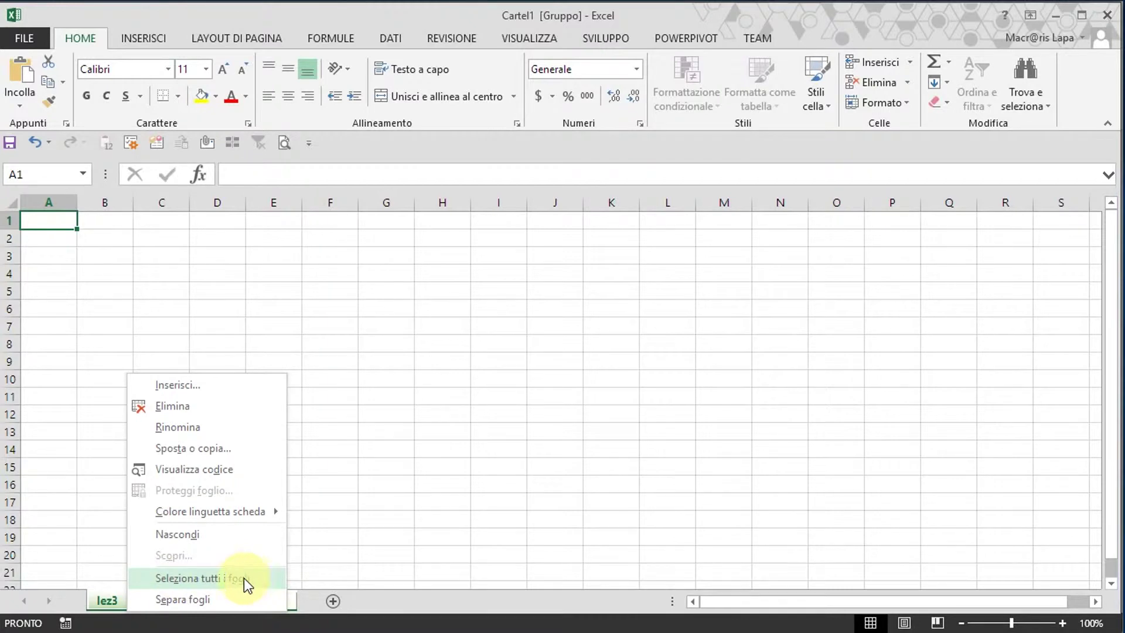
click(206, 600)
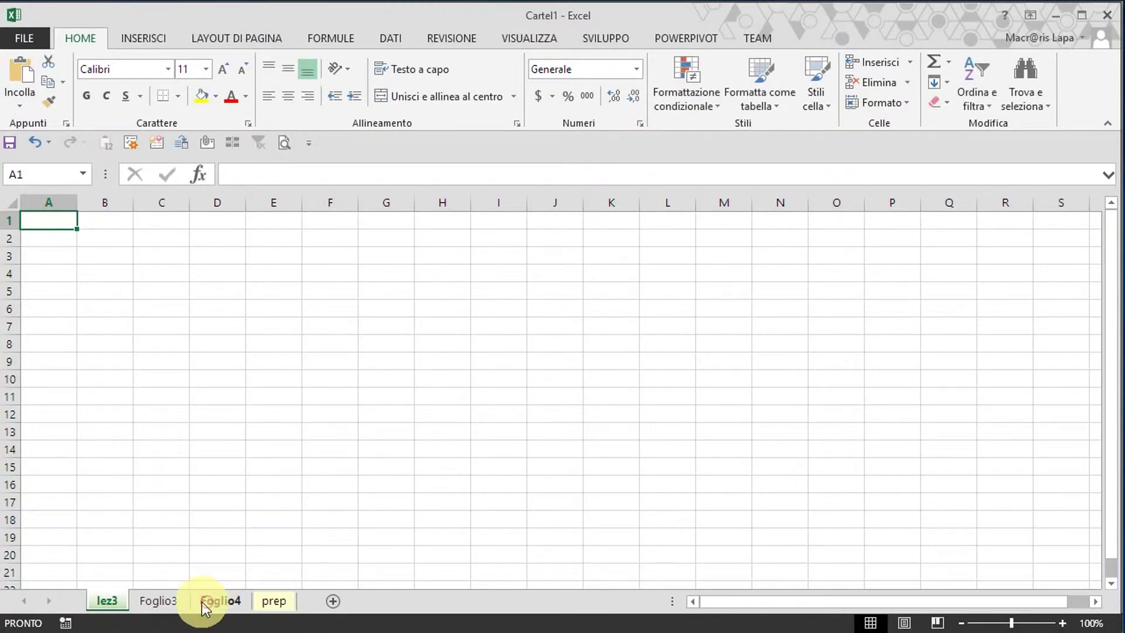
right_click(121, 610)
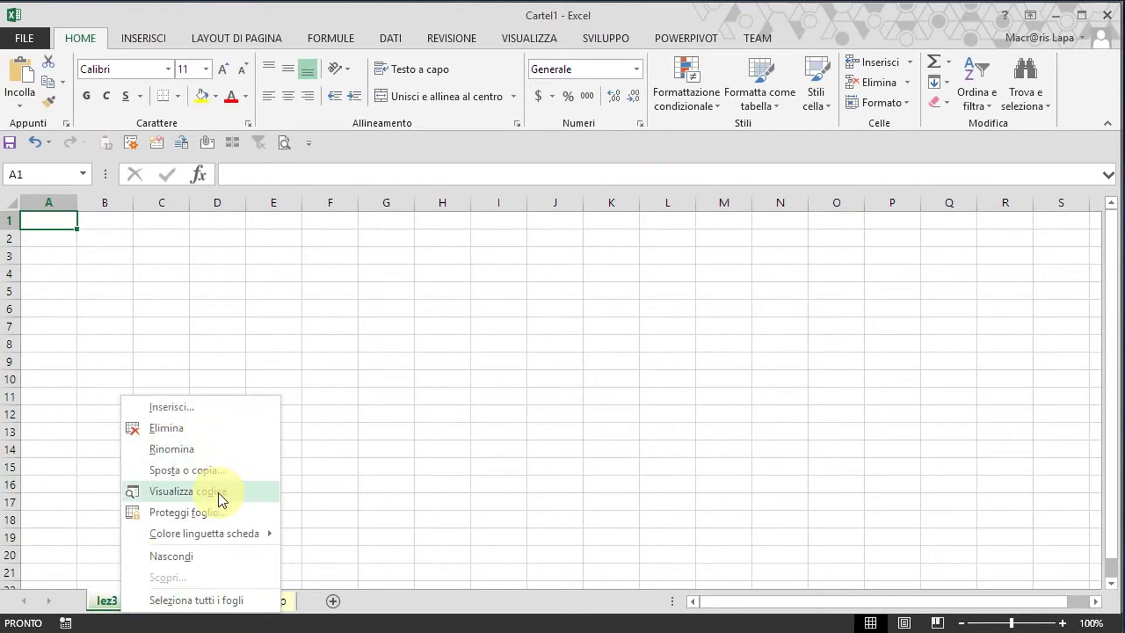
click(192, 600)
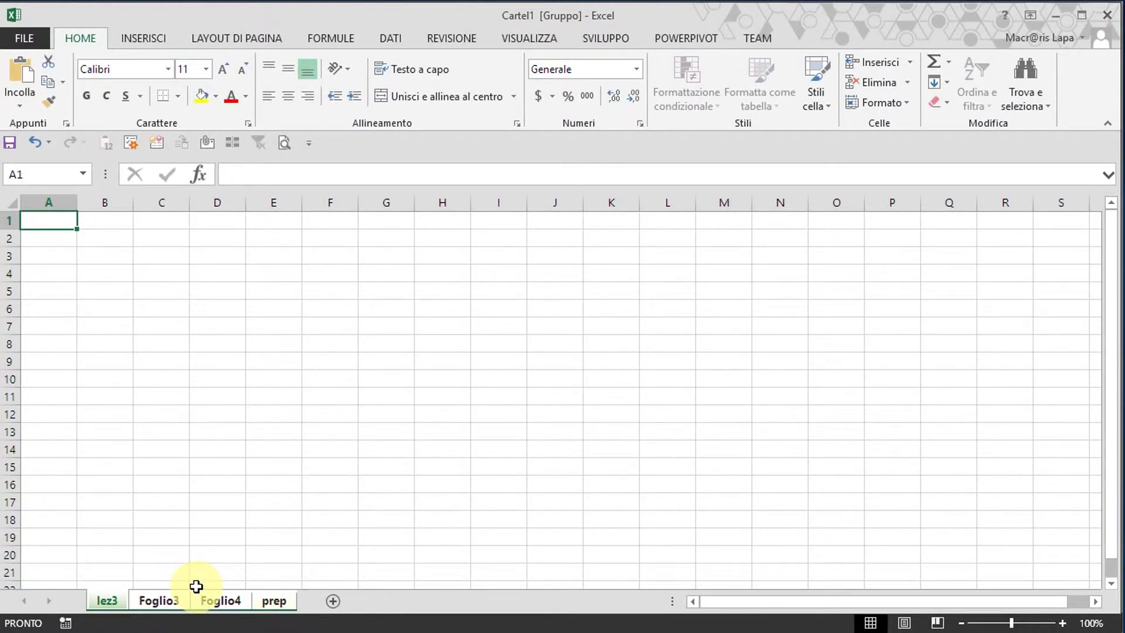
click(156, 599)
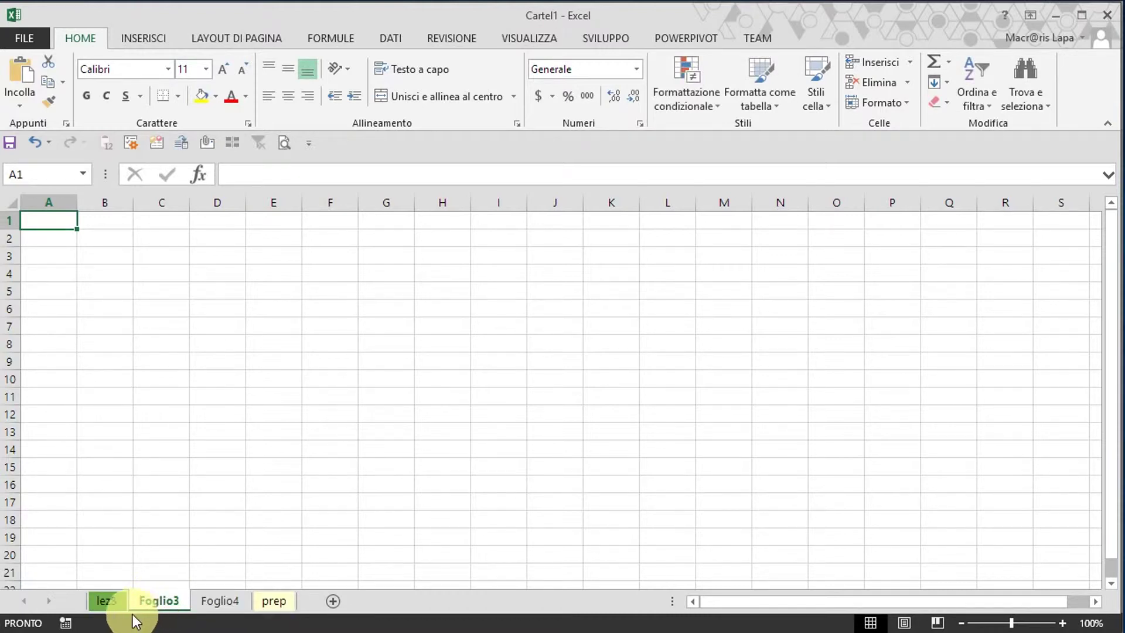
- Dismiss the sheet-tab menu unchanged and switch to the last sheet, prep
right_click(131, 613)
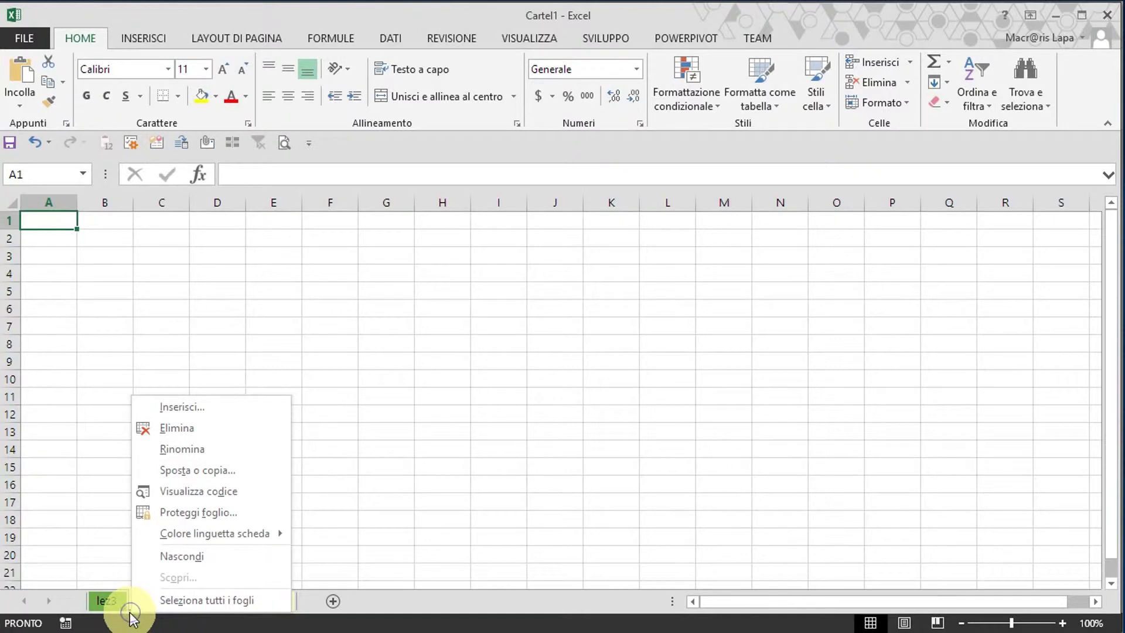
click(119, 551)
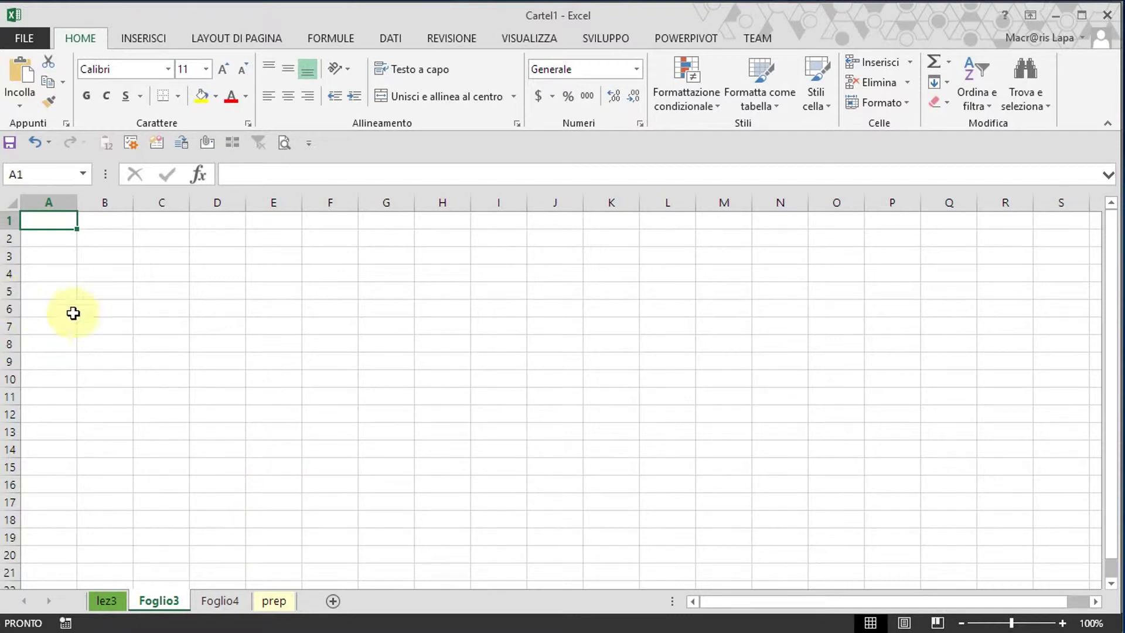
click(270, 601)
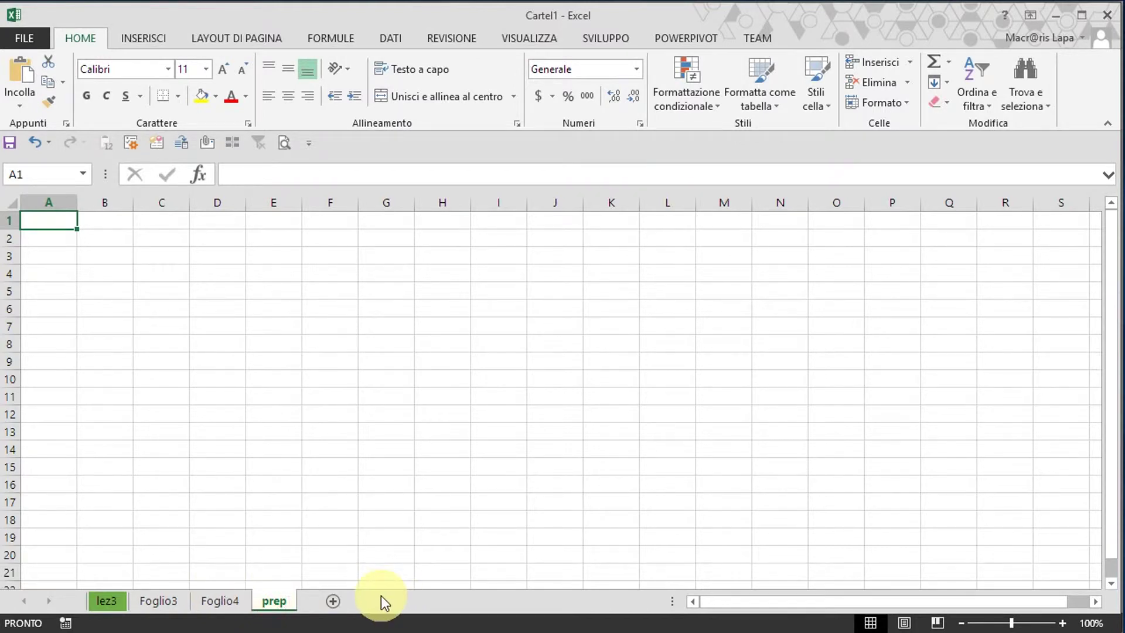
- Delete the prep sheet and enter 'oggi' in cell A1 of Foglio4
right_click(272, 610)
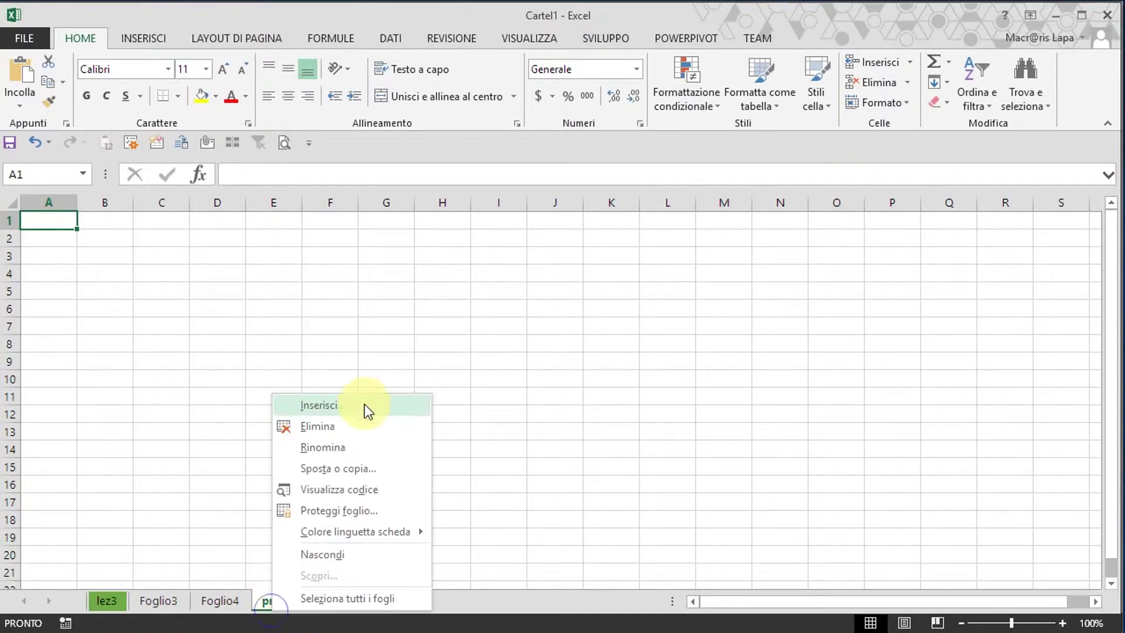
click(315, 426)
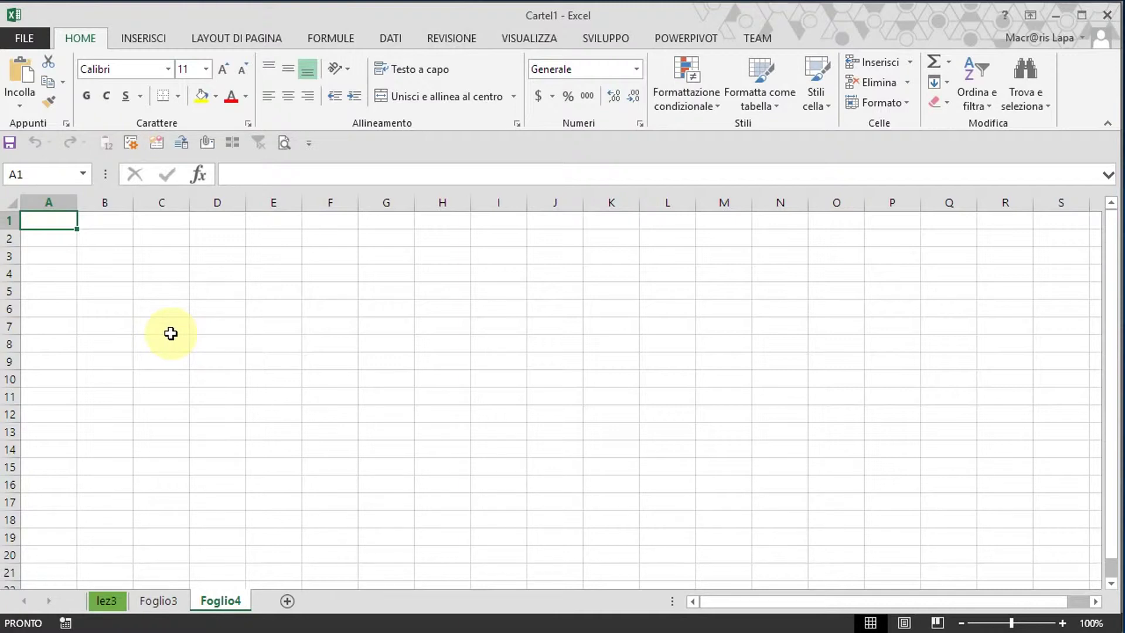
text(oggi)
key(Return)
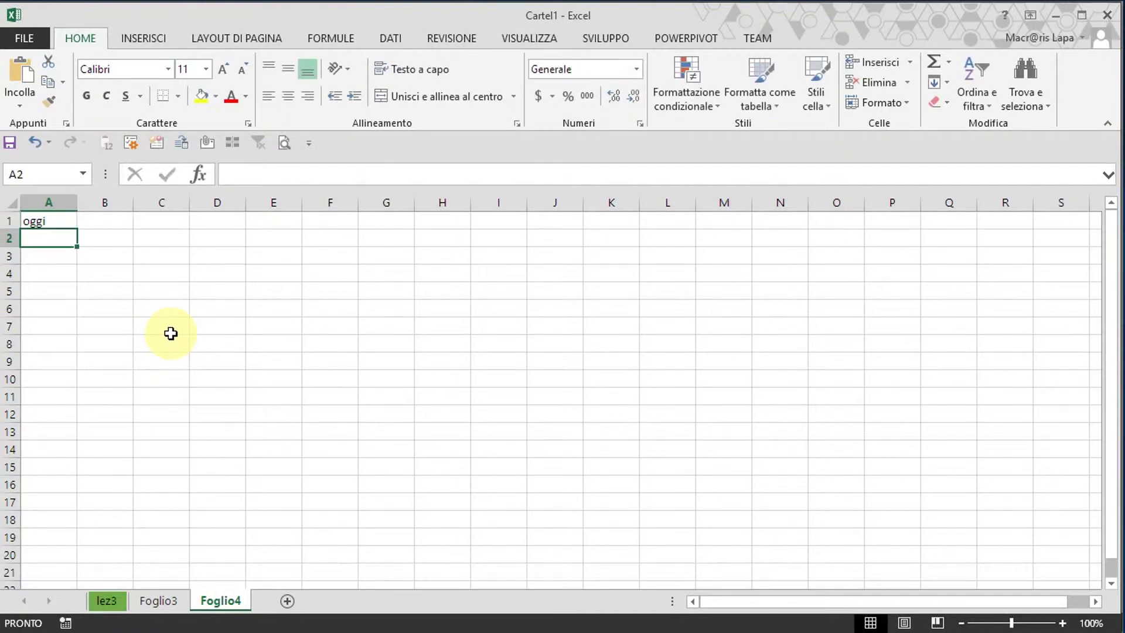
- Delete the Foglio4 sheet, confirming the deletion despite its data
right_click(237, 611)
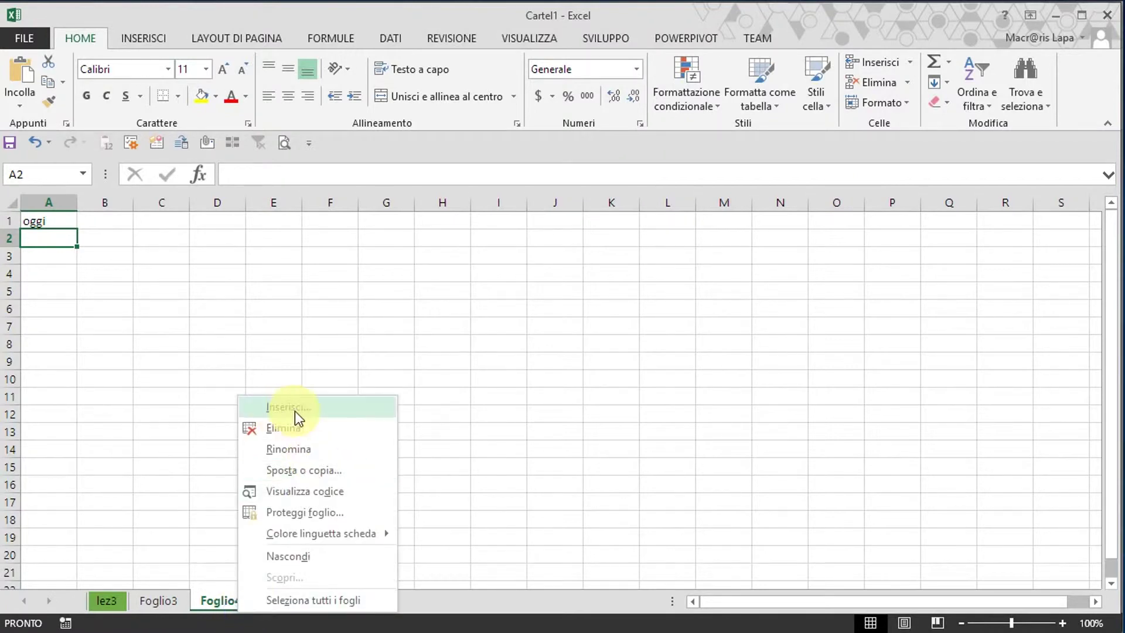
click(279, 426)
mouse_move(280, 368)
mouse_down()
mouse_move(419, 315)
mouse_move(449, 292)
mouse_up()
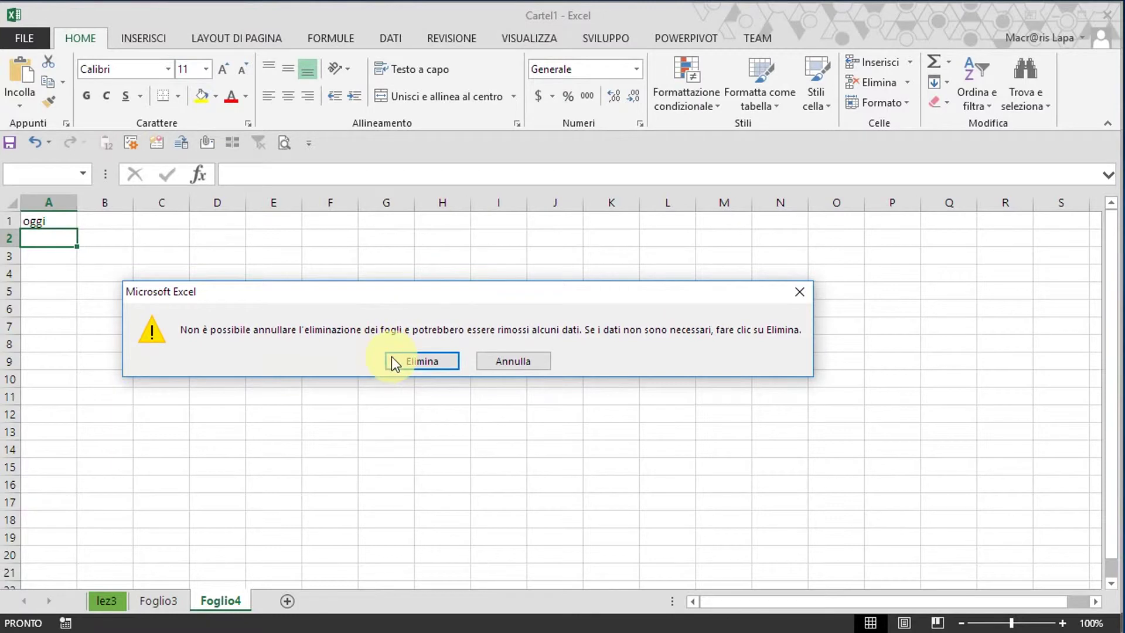
click(427, 361)
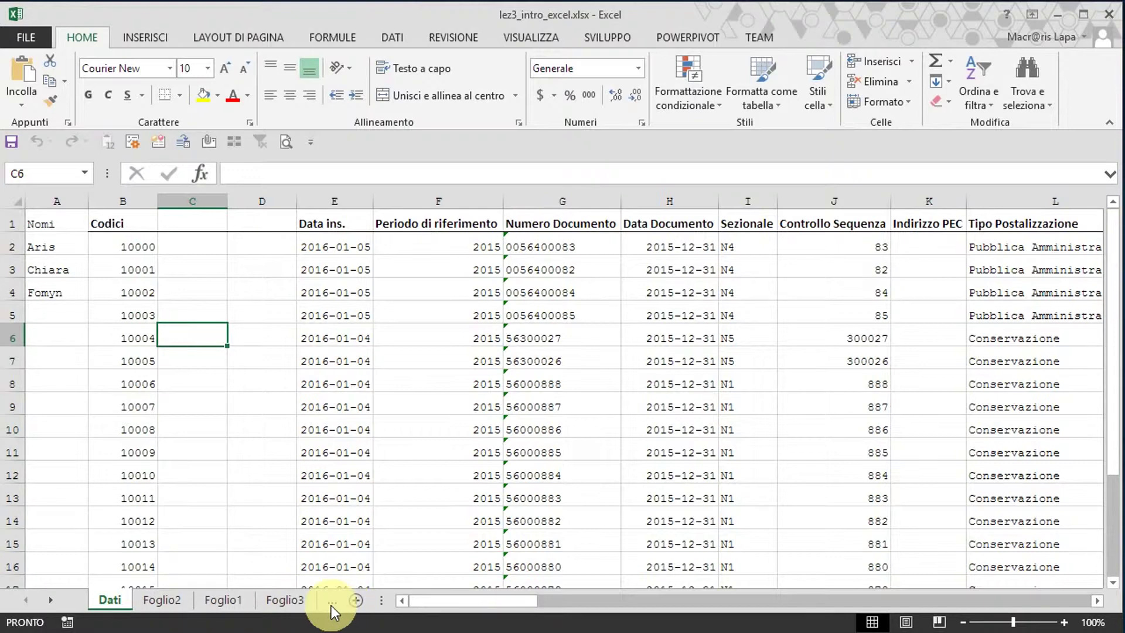
- Browse the Foglio4, Foglio5, Foglio1 and Foglio2 sheets, then scroll the sheet tabs
click(332, 603)
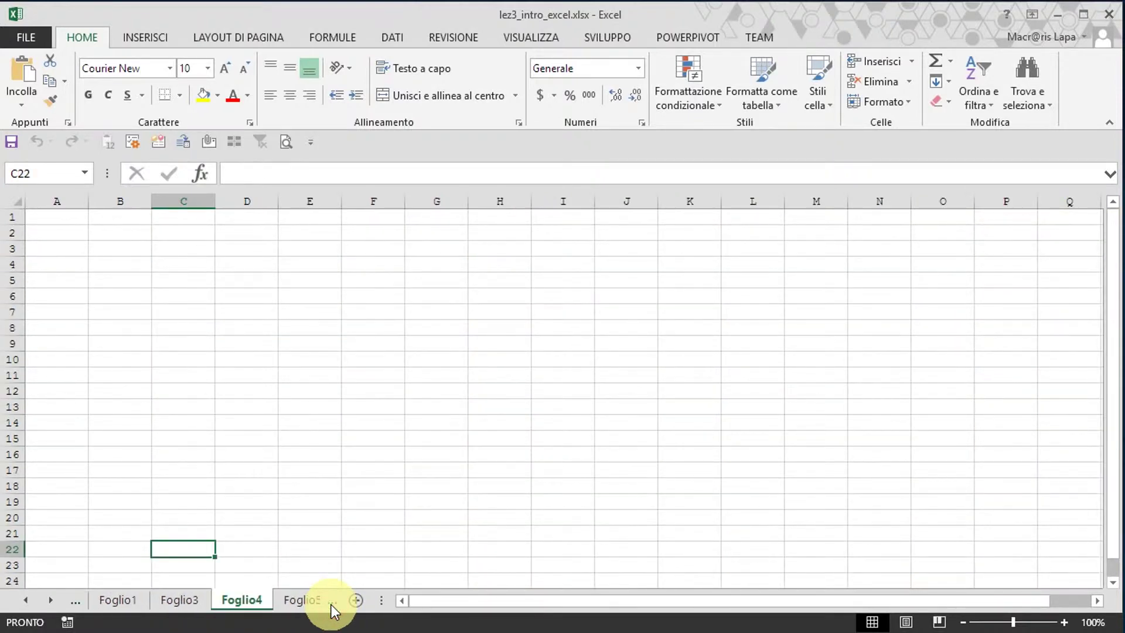
click(332, 603)
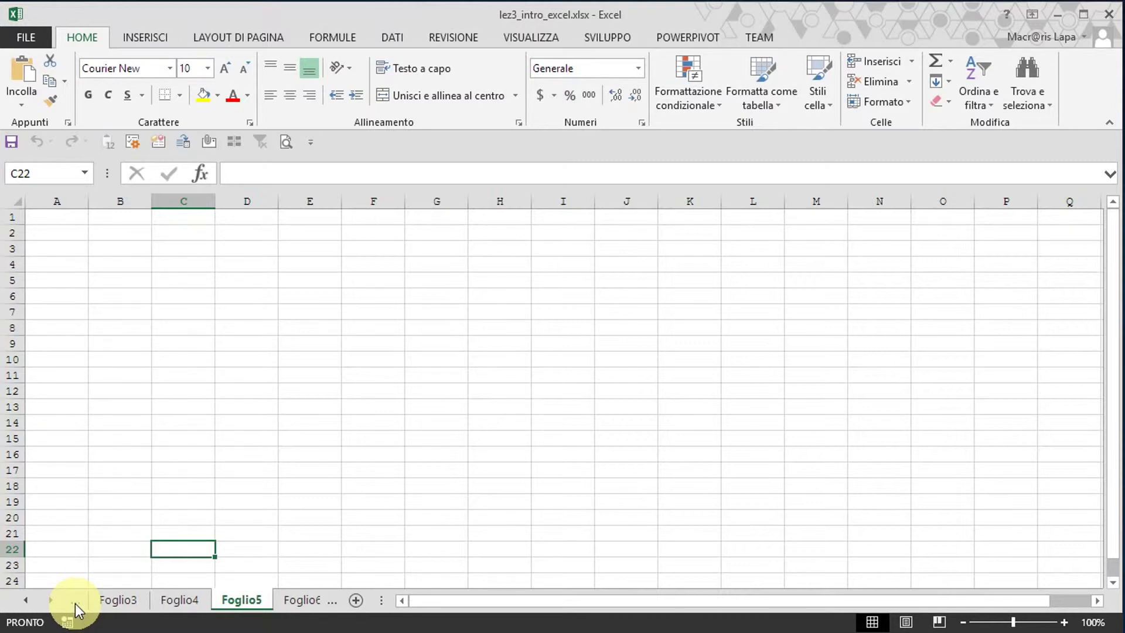
click(75, 604)
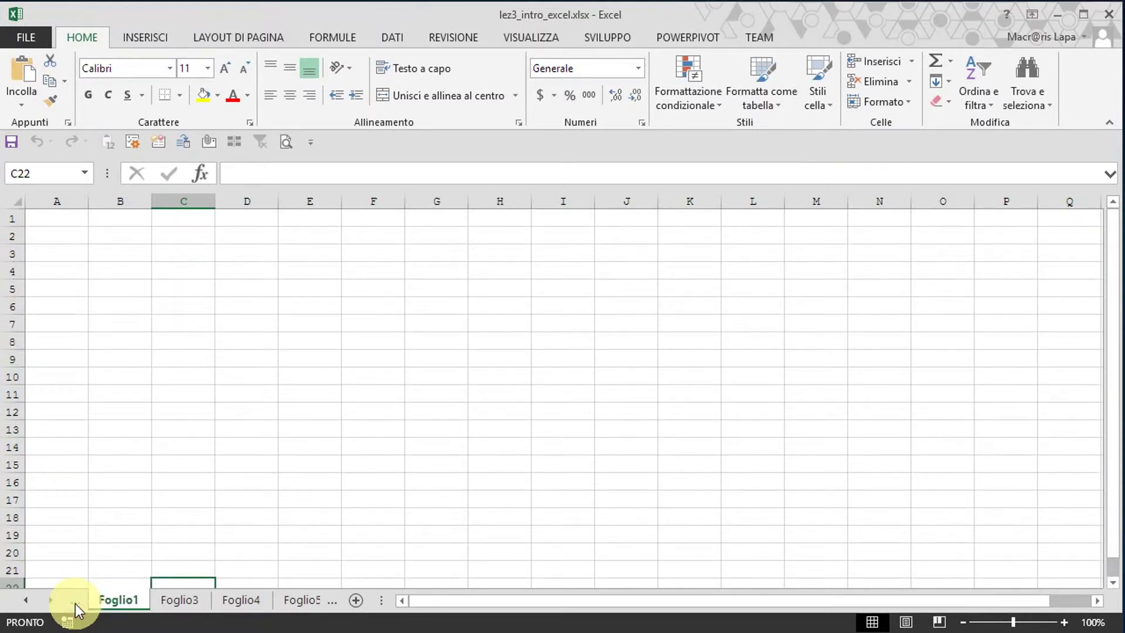
click(75, 604)
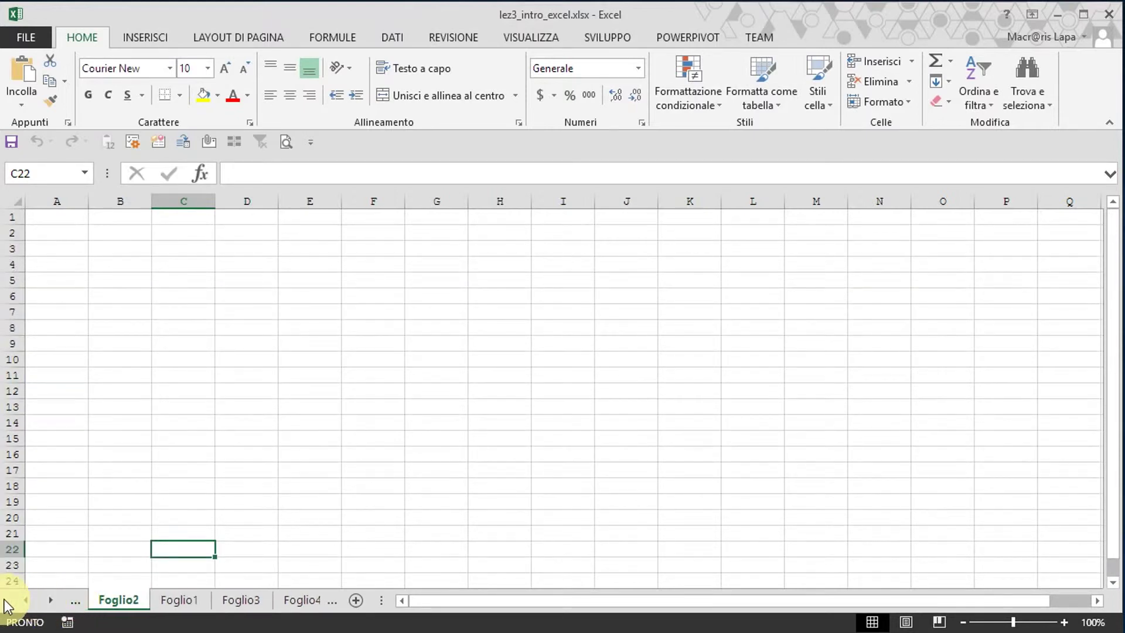
click(51, 601)
click(51, 604)
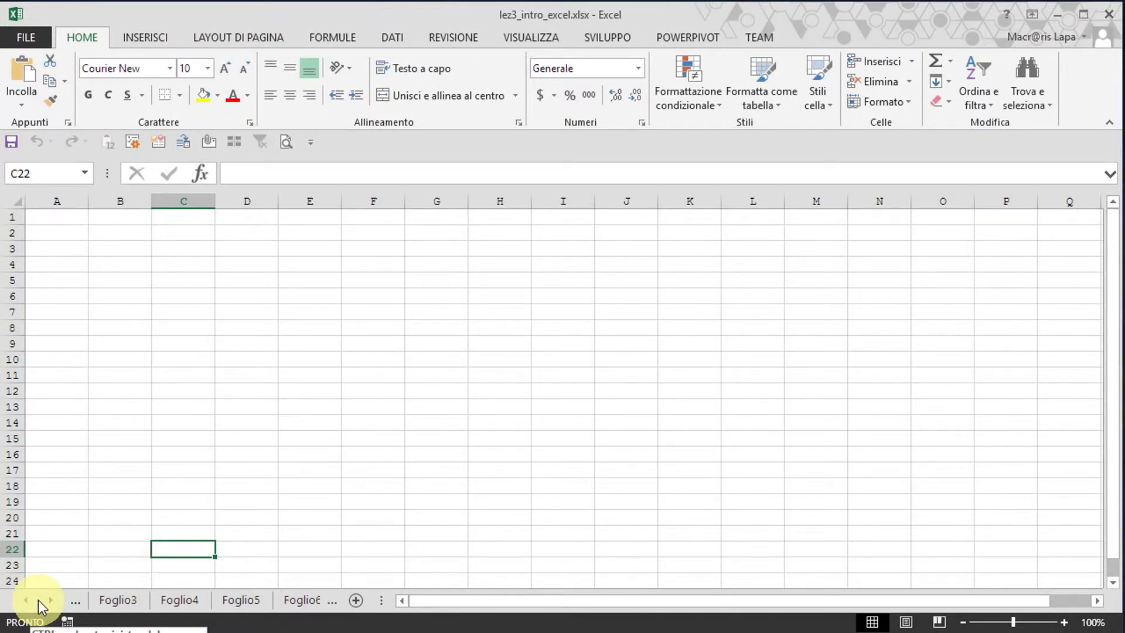
- Jump to Foglio4 by picking it in the Attiva list of all sheets
right_click(38, 600)
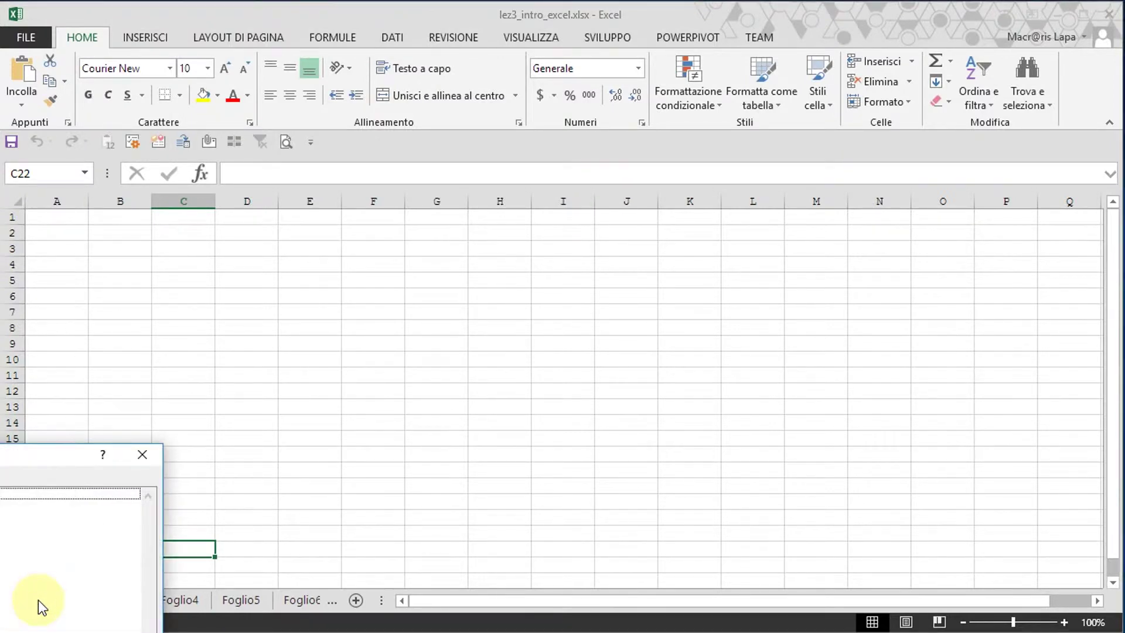
mouse_move(14, 458)
mouse_down()
mouse_move(198, 277)
mouse_move(168, 273)
mouse_up()
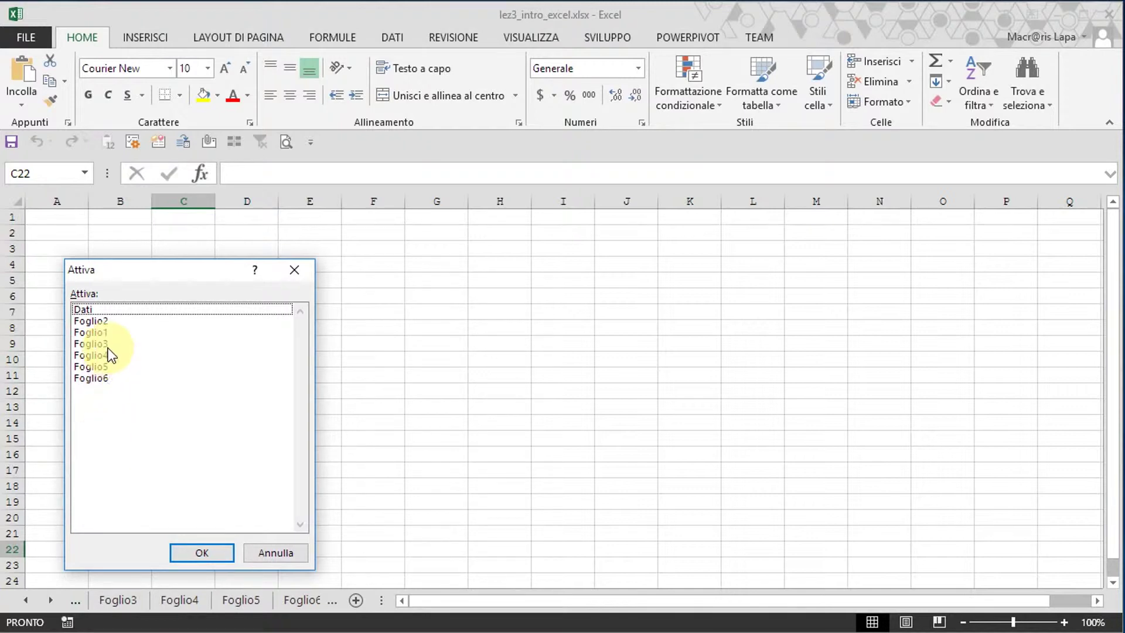
click(90, 355)
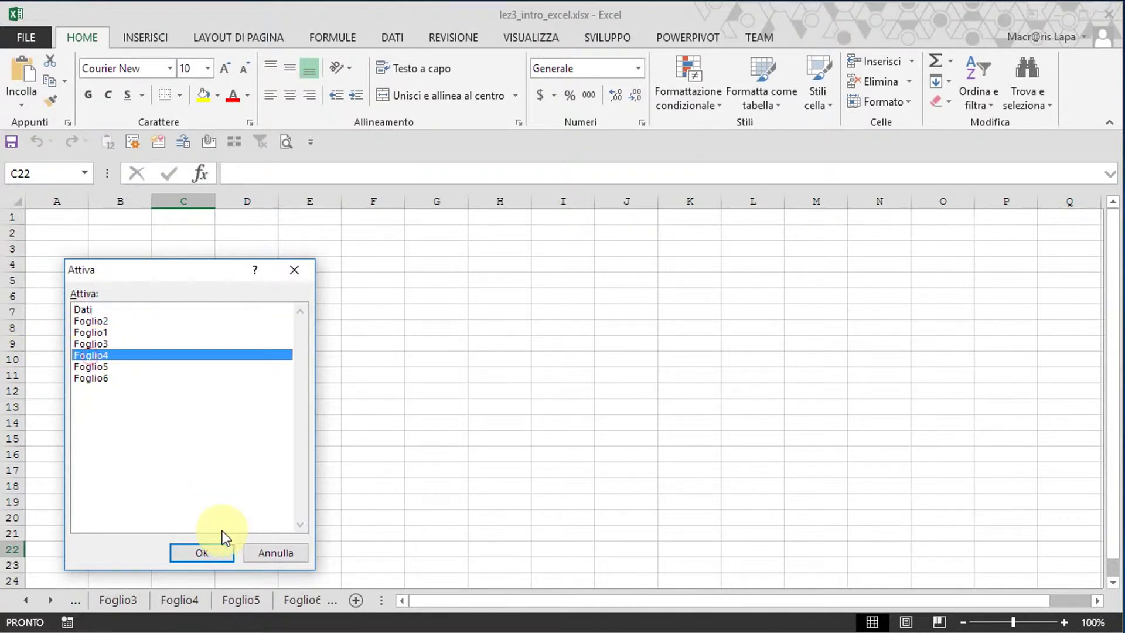
click(201, 551)
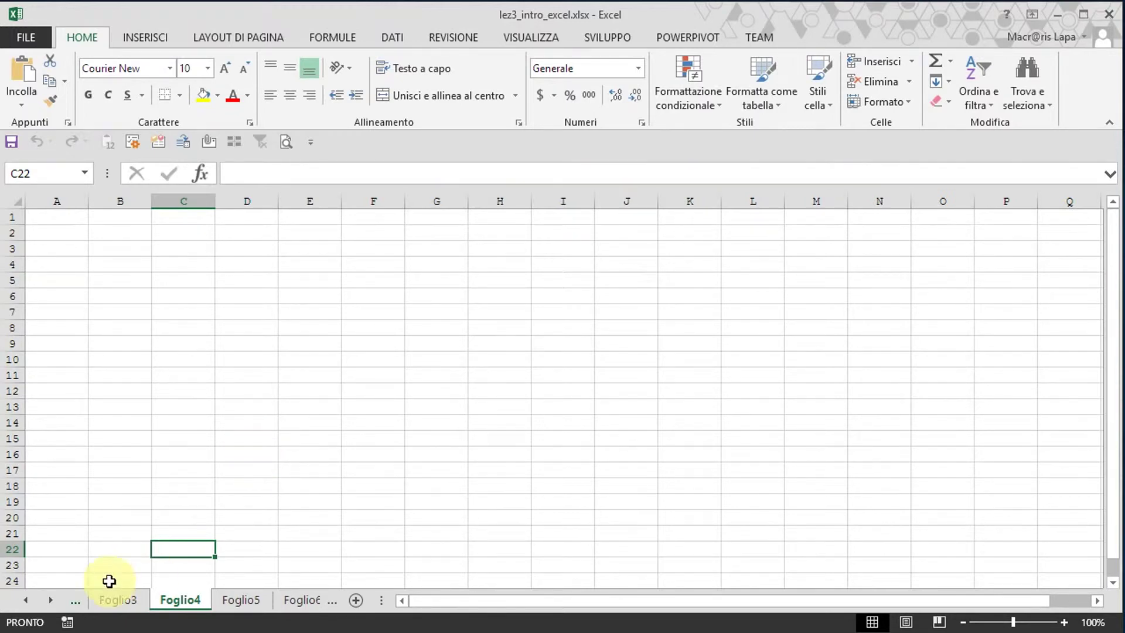
- Step back through Foglio1 and Foglio2 to the Dati sheet
click(73, 598)
click(73, 601)
click(73, 604)
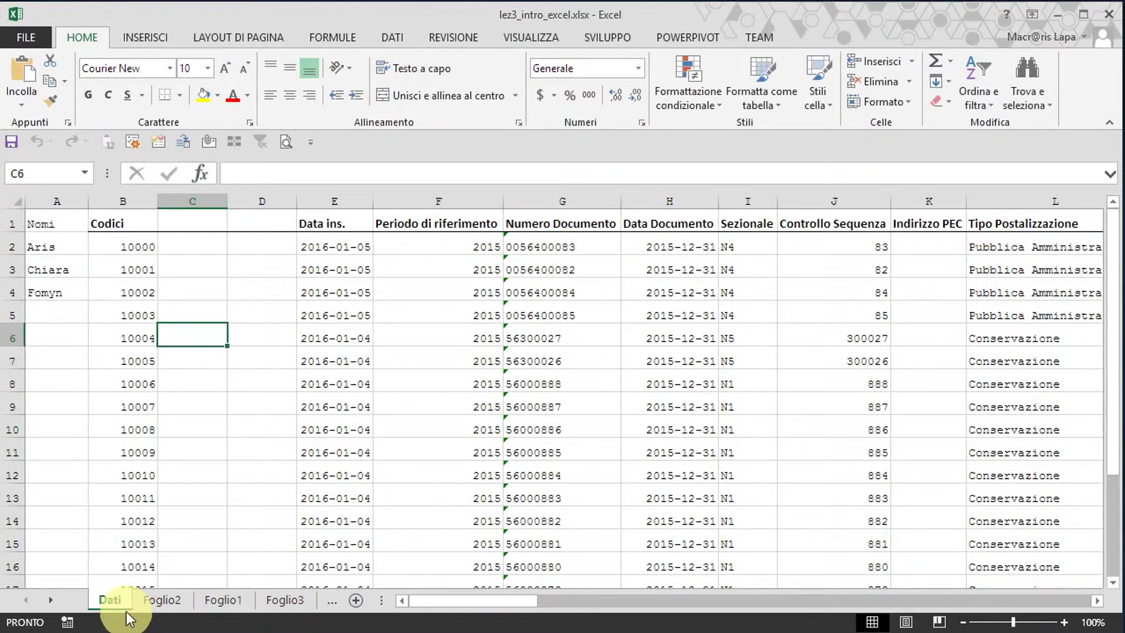
- Open Sposta o copia for Dati, toggle the copy option, and list the Nella cartella destinations
right_click(127, 613)
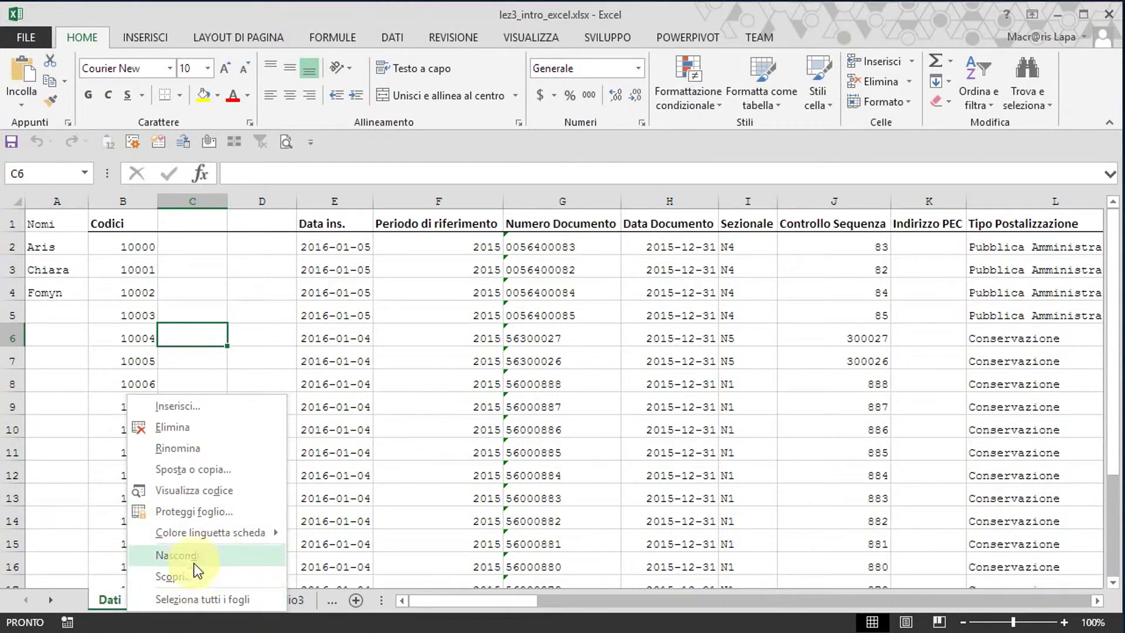
click(202, 470)
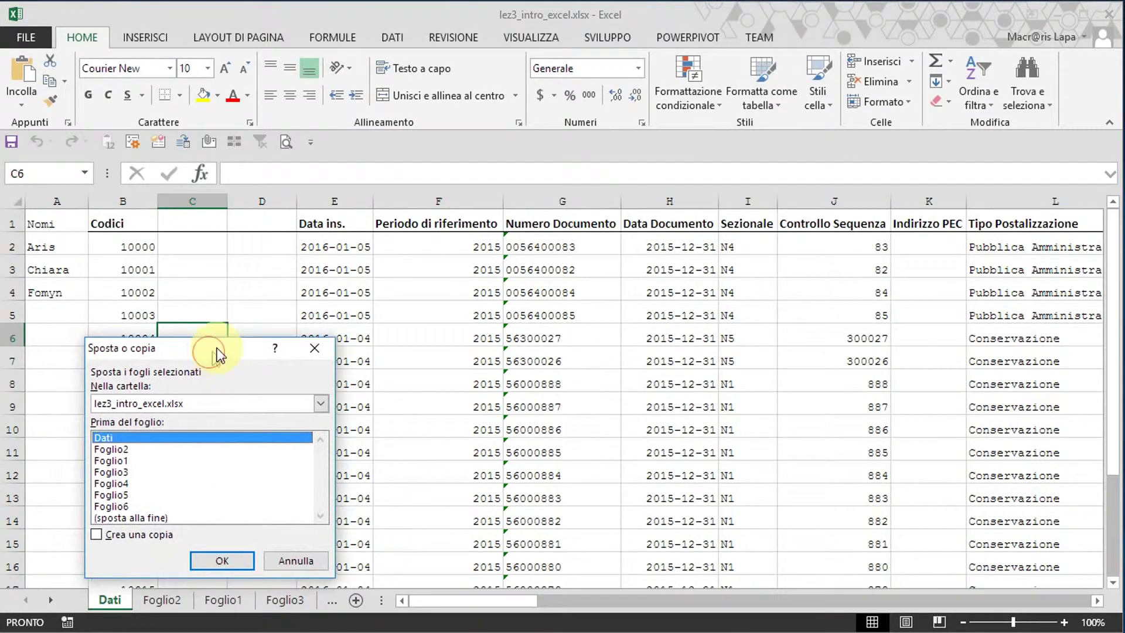
drag(208, 354, 238, 279)
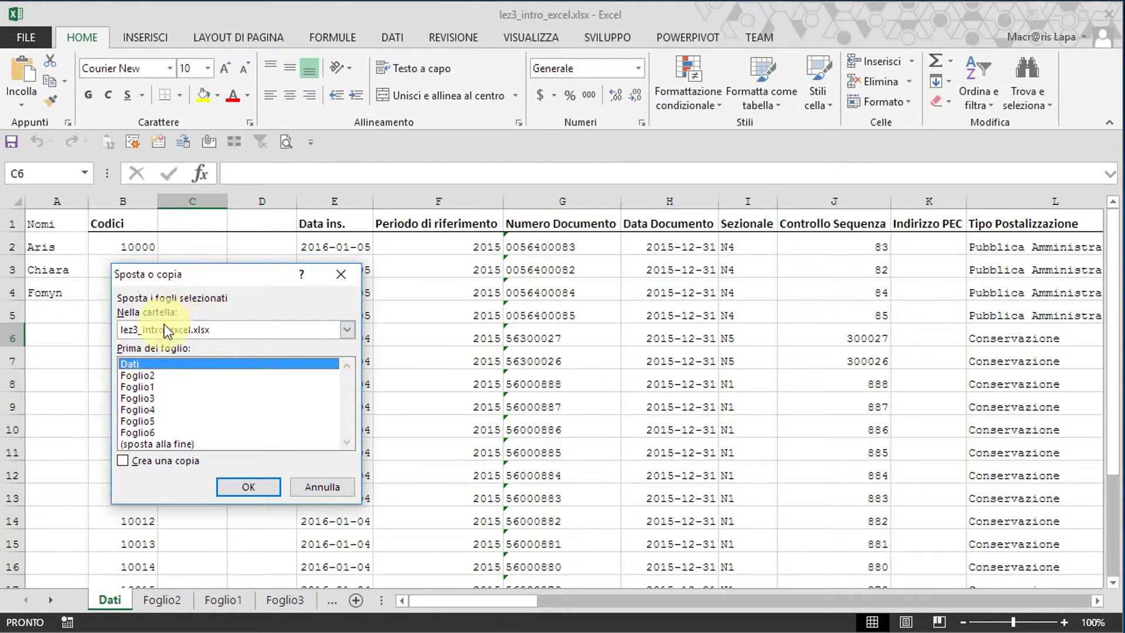
click(122, 460)
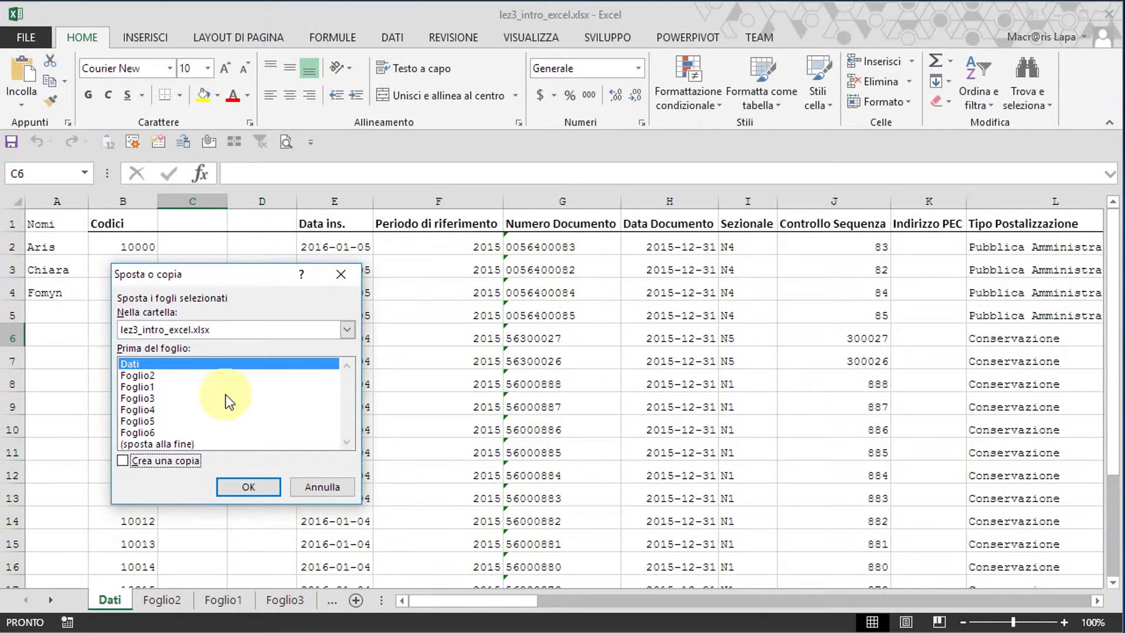
click(160, 331)
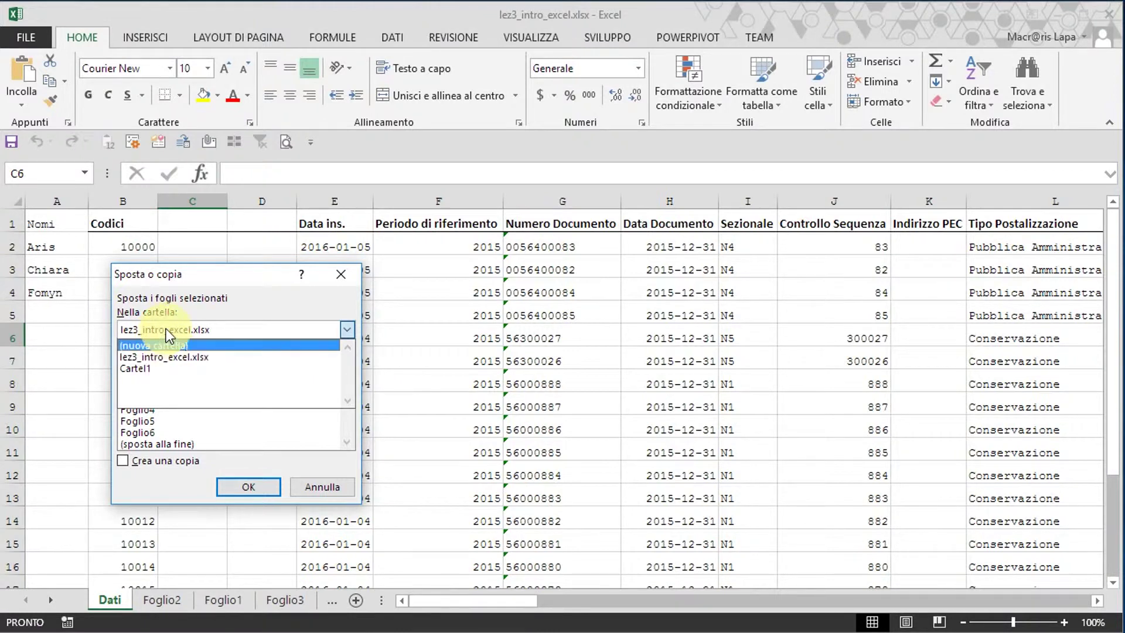
- Move Dati into Cartel1 with Prima del foglio set to (sposta alla fine)
click(163, 332)
click(166, 331)
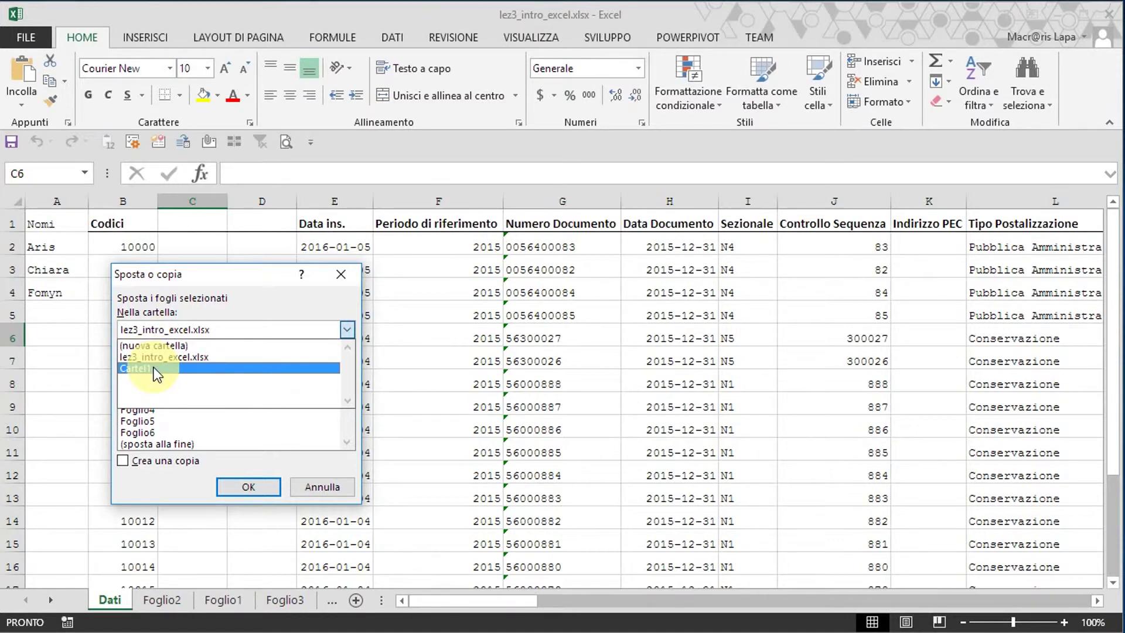
click(155, 369)
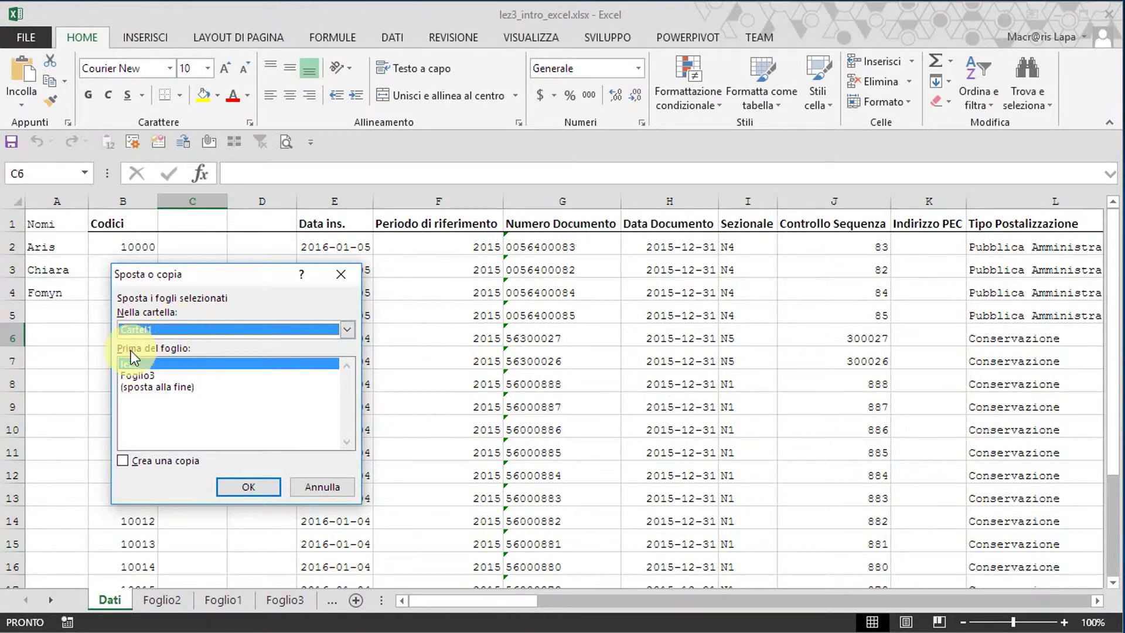
click(149, 378)
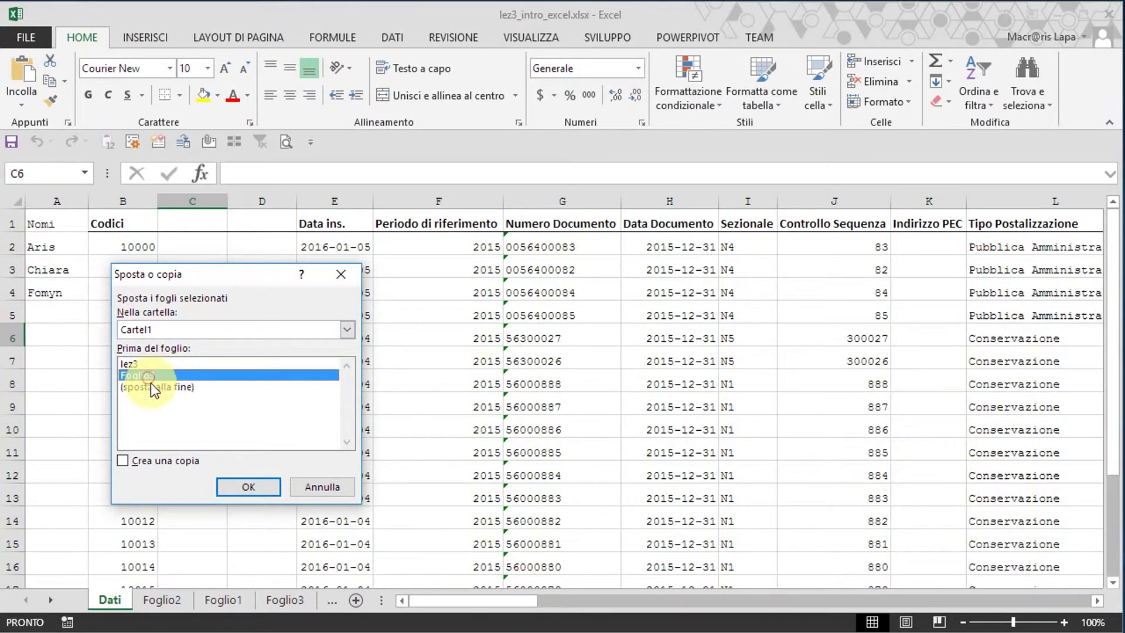
click(143, 386)
click(138, 363)
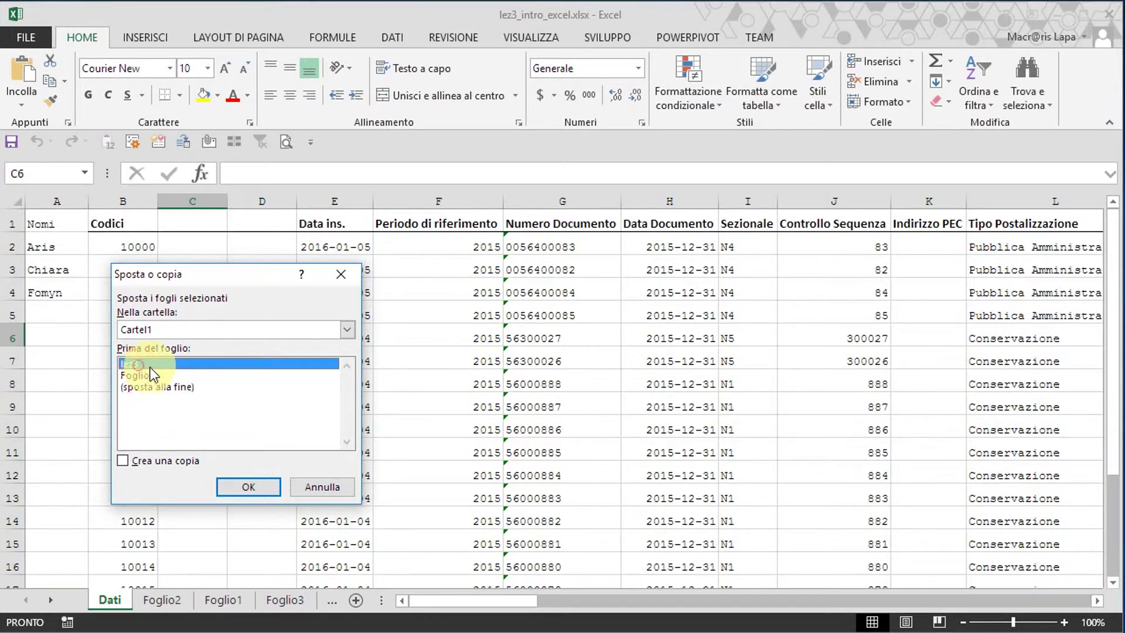
click(150, 376)
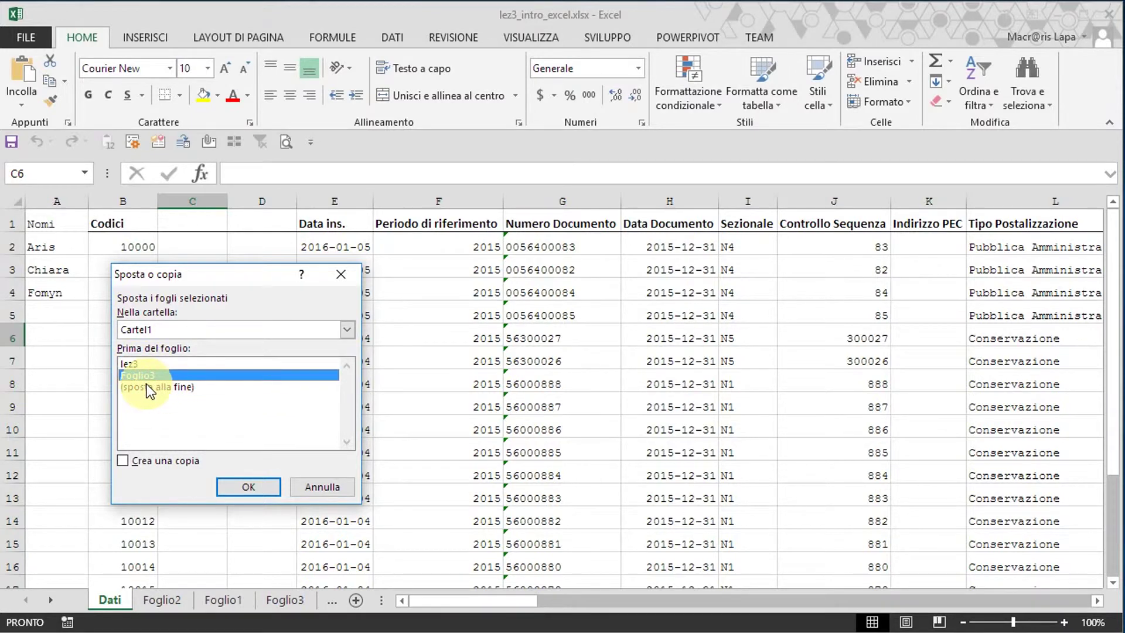
click(161, 385)
click(148, 375)
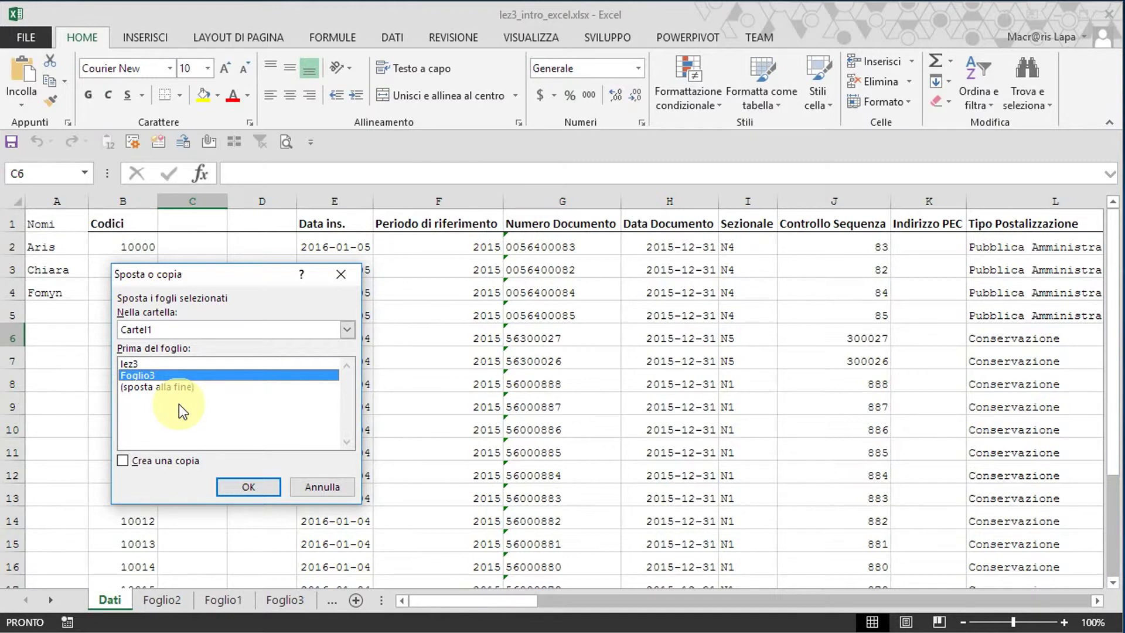
click(149, 388)
click(263, 484)
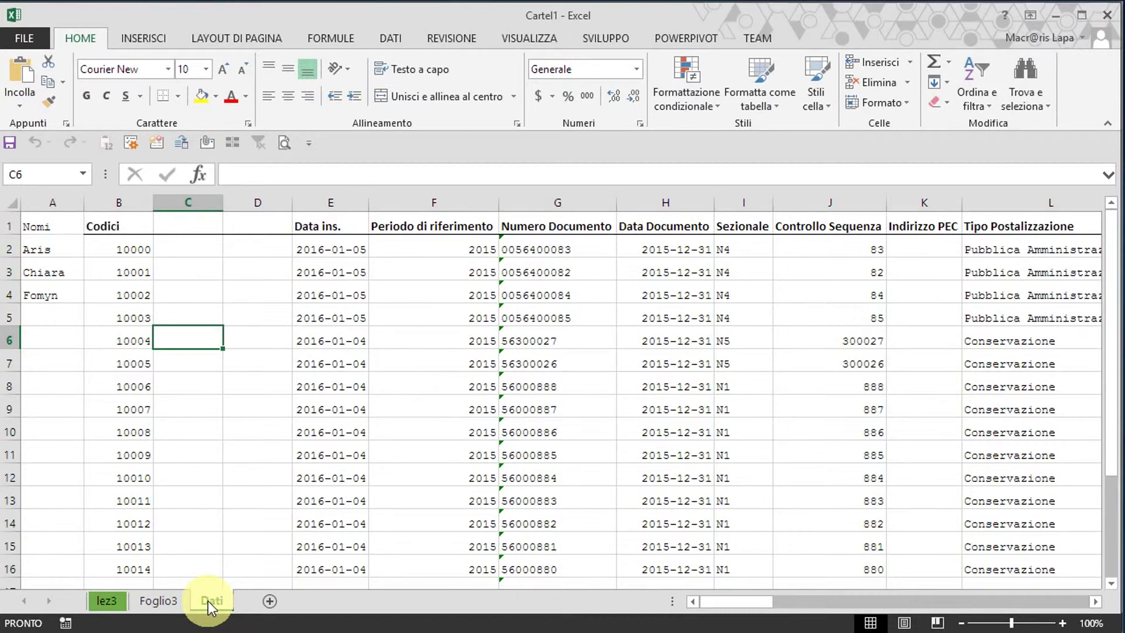
- Show Cartel1's empty Foglio3 sheet, then Alt+Tab toward the lez3_intro_excel window
drag(208, 601, 203, 591)
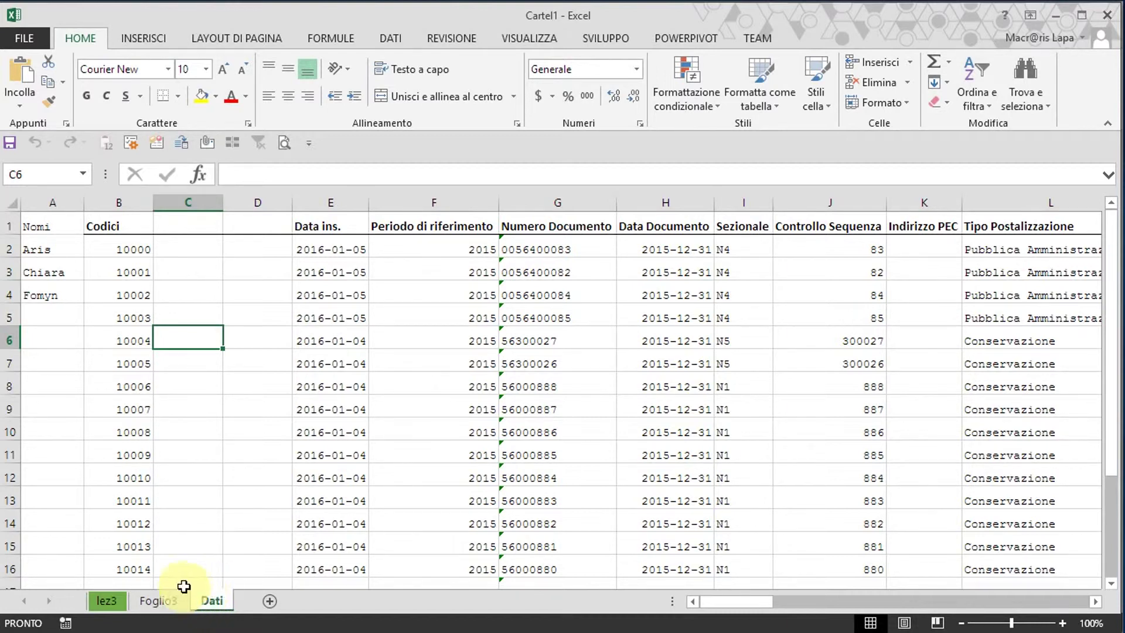
click(154, 601)
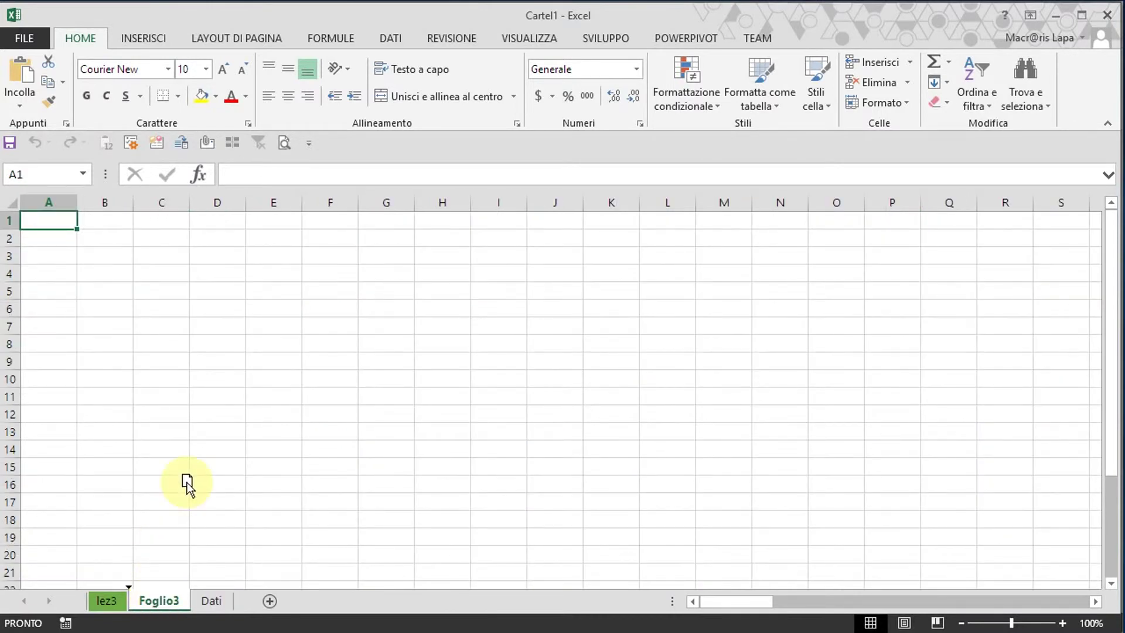
key(alt+Tab)
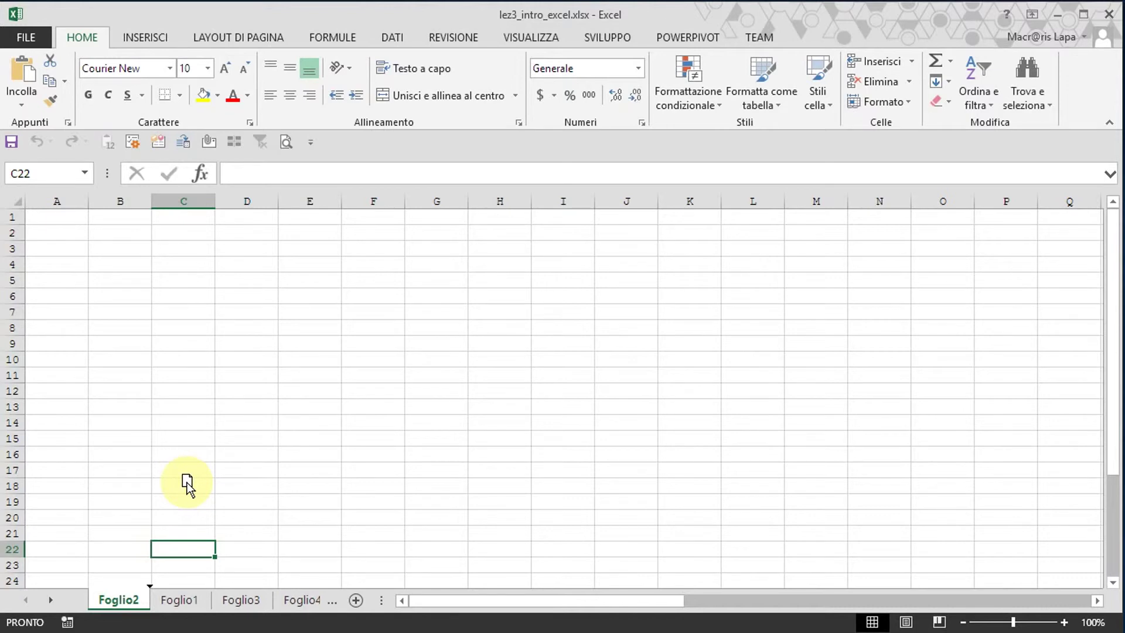
- Copy Foglio3 into lez3_intro_excel.xlsx as Foglio3 (2), then compare it with the original
drag(203, 510, 220, 517)
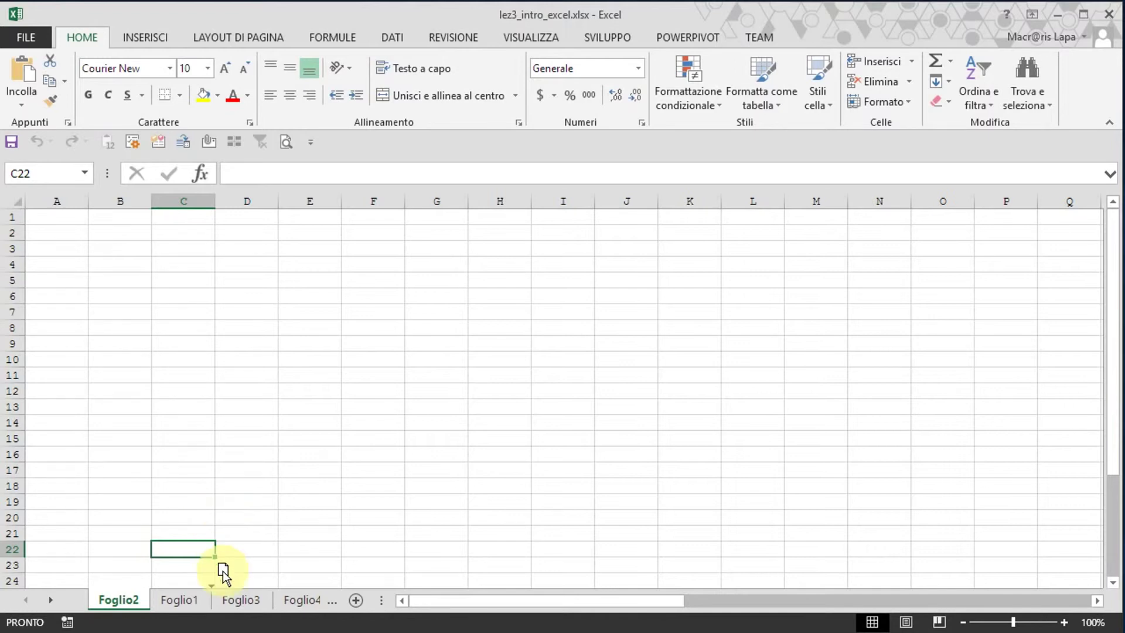
mouse_move(219, 516)
mouse_down()
mouse_move(302, 572)
mouse_move(293, 576)
mouse_up()
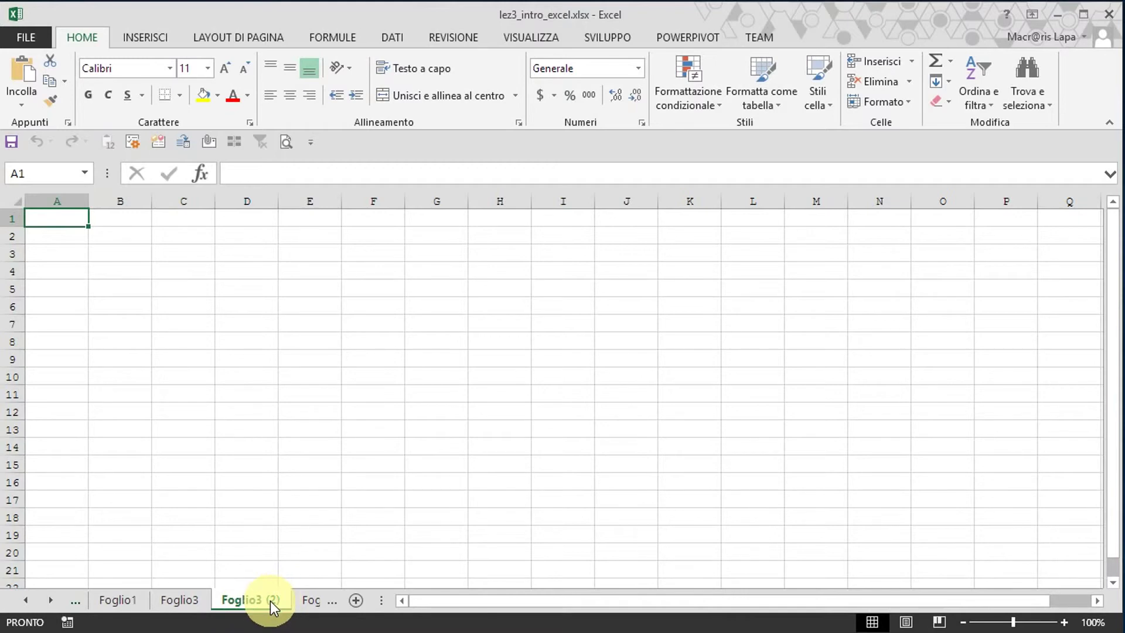
click(185, 600)
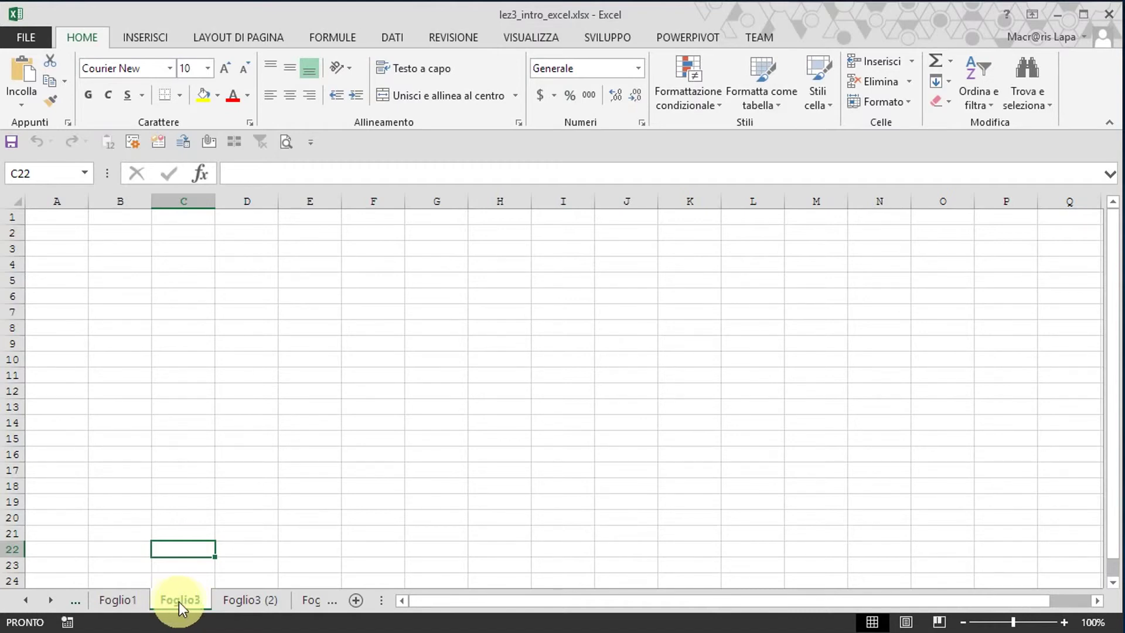
click(236, 603)
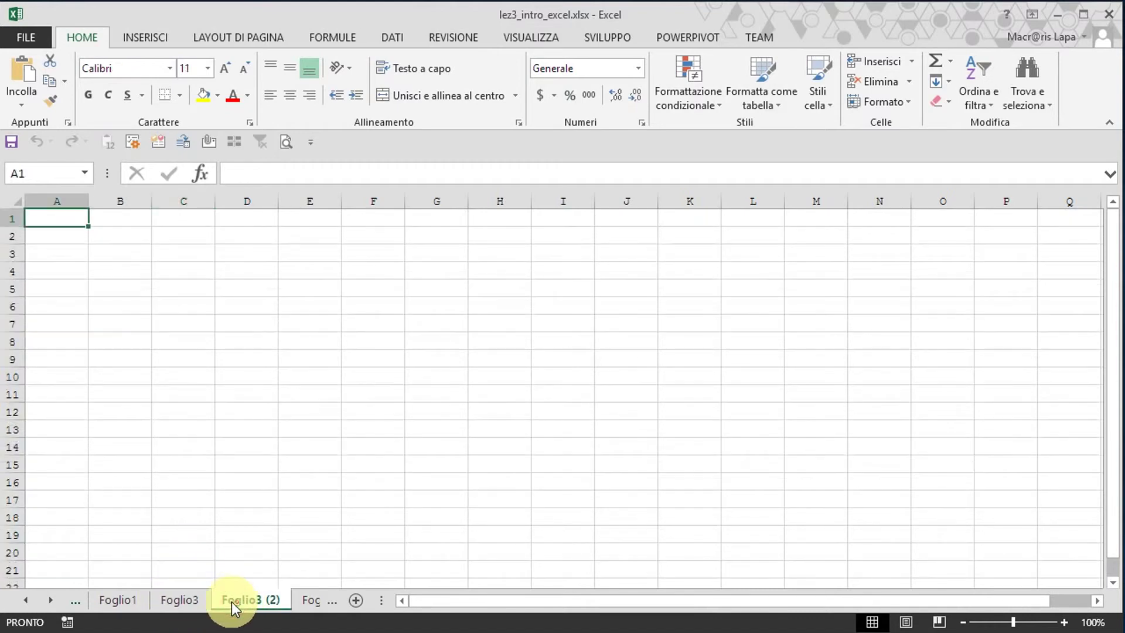